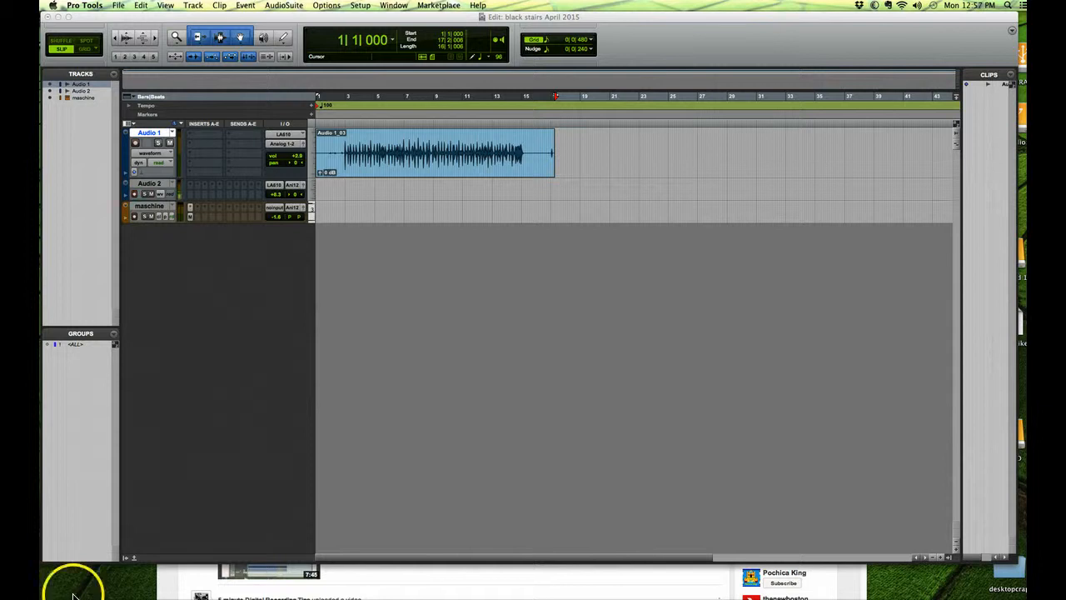
Step: Play the Audio 1 recording from just before bar 3, muting and unmuting the maschine track along the way, and stop playback
{"action": "left_click", "coordinate": [346, 118]}
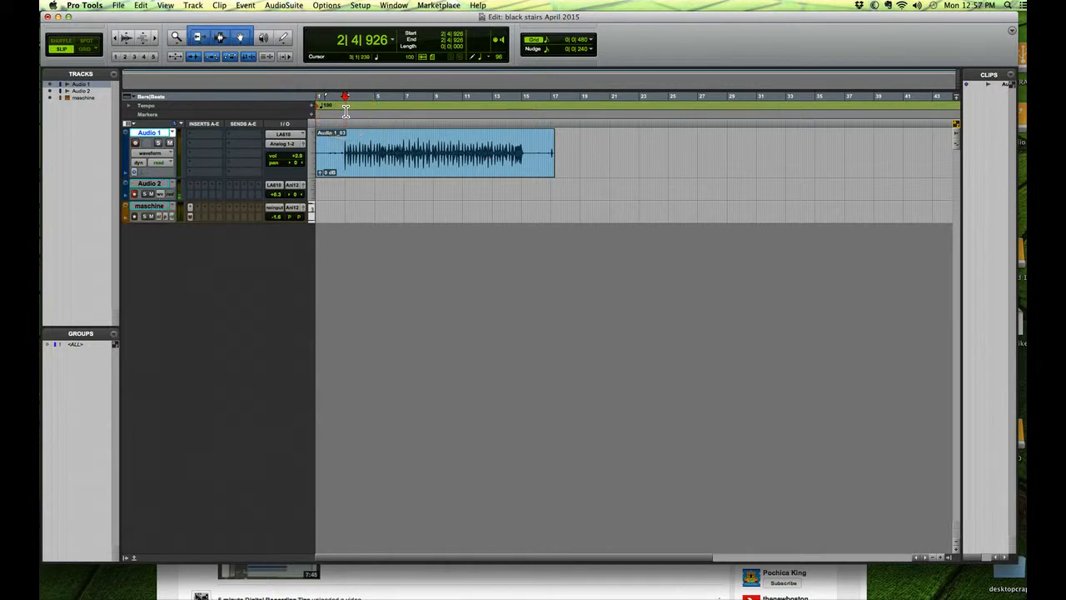
{"action": "key", "text": "space"}
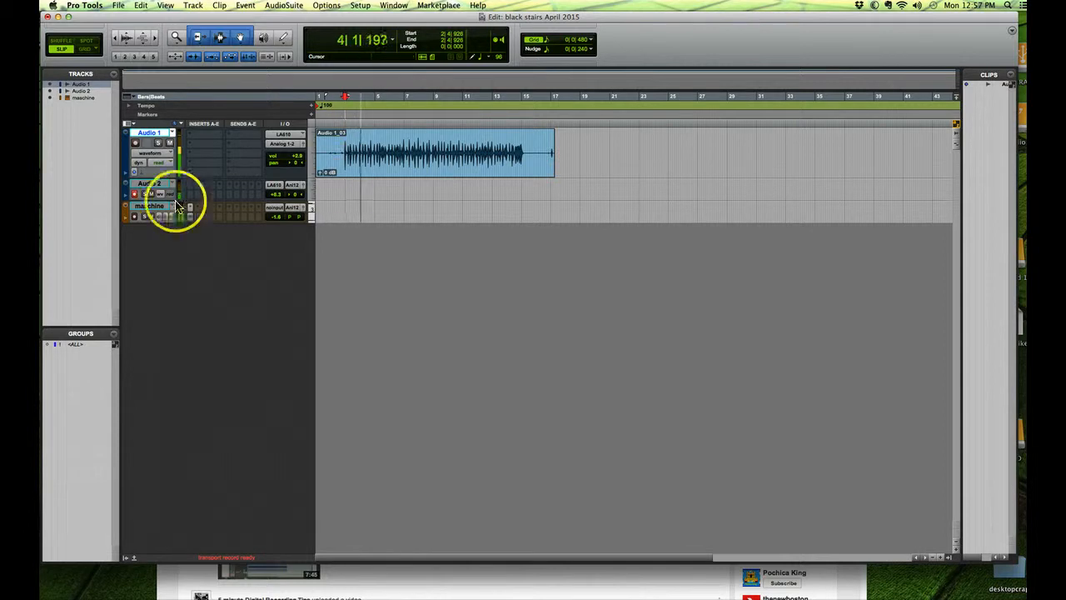
{"action": "left_click", "coordinate": [150, 218]}
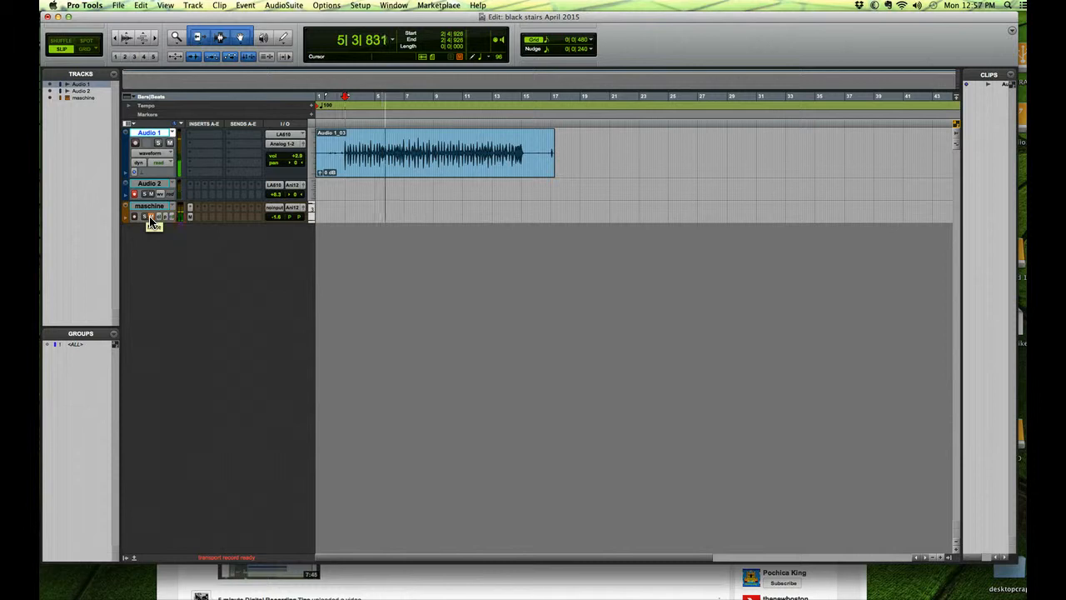
{"action": "left_click", "coordinate": [150, 218]}
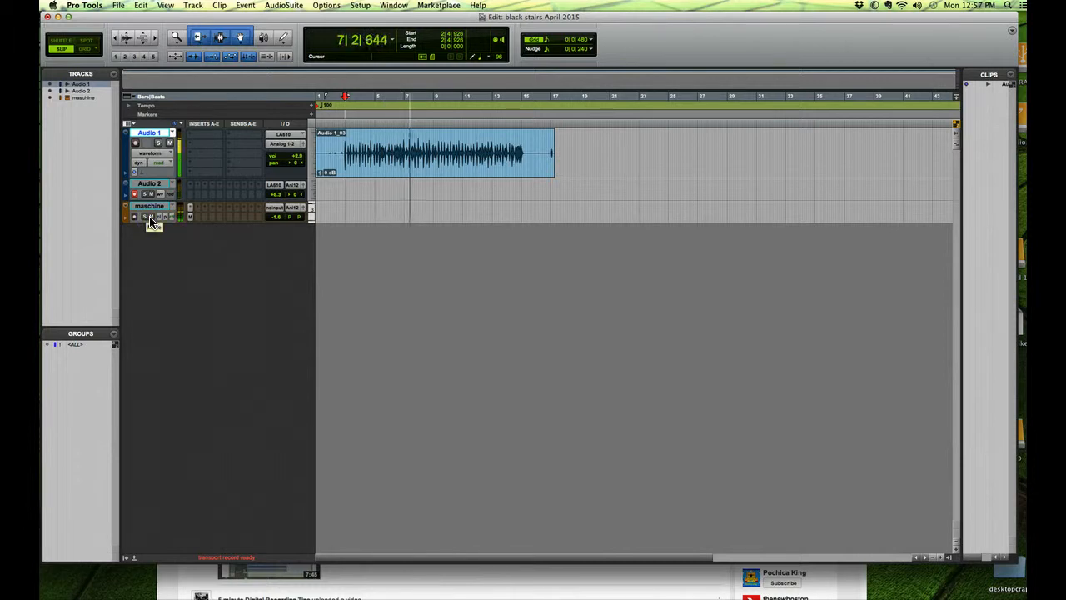
{"action": "key", "text": "space"}
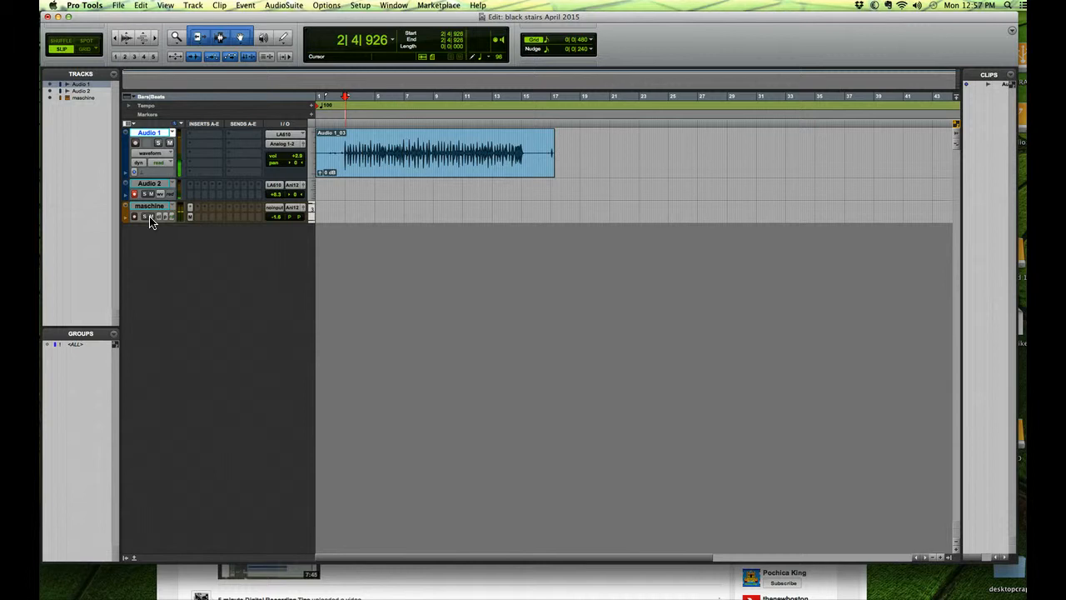
Step: Examine how the first hits of the Audio 1 waveform line up with the grid around bar 3
{"action": "left_click", "coordinate": [338, 157]}
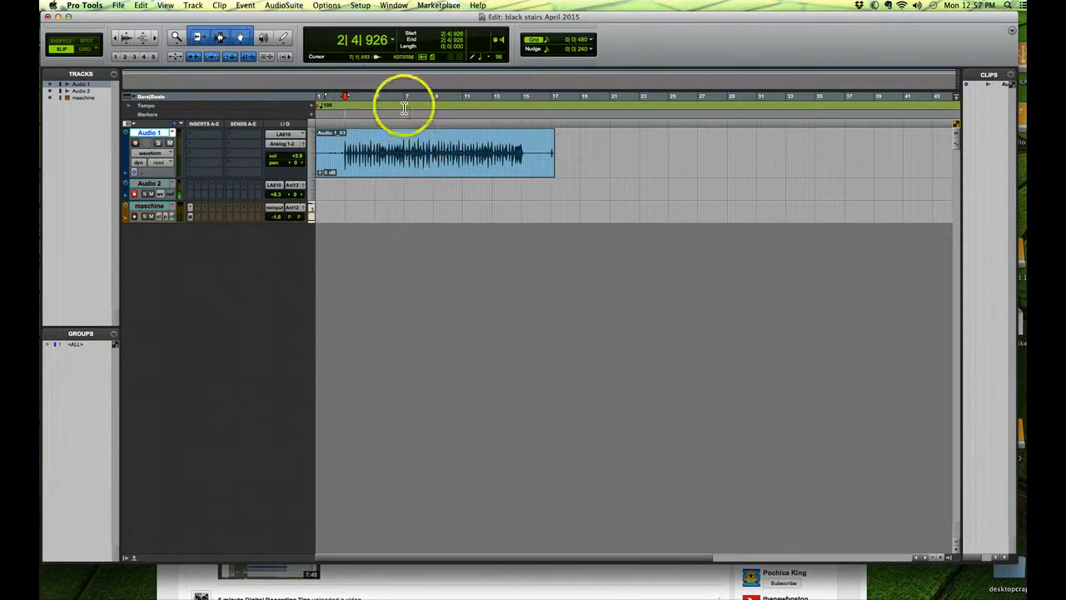
{"action": "left_click", "coordinate": [155, 40]}
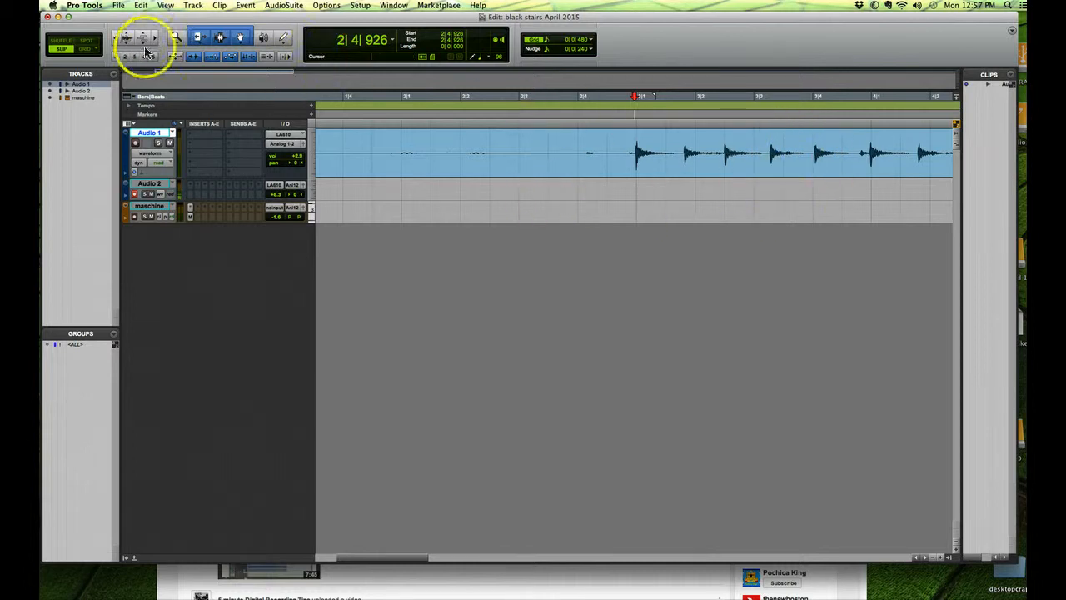
{"action": "left_click", "coordinate": [117, 40]}
{"action": "left_click", "coordinate": [116, 39]}
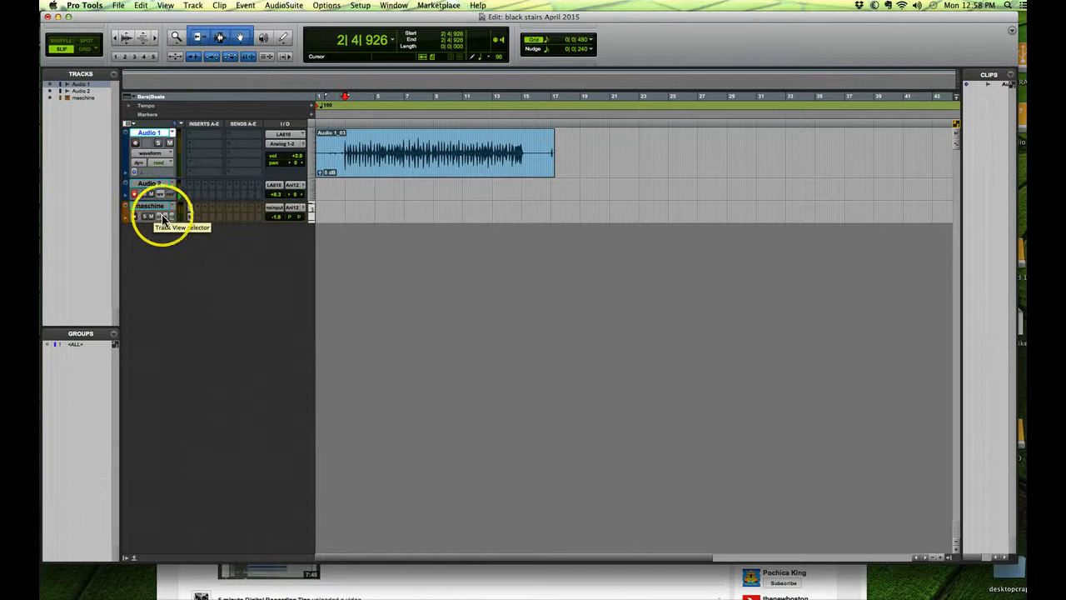
Step: Select the whole Audio 1 clip and enable Elastic Audio on its track with the Rhythmic algorithm
{"action": "left_click", "coordinate": [453, 163]}
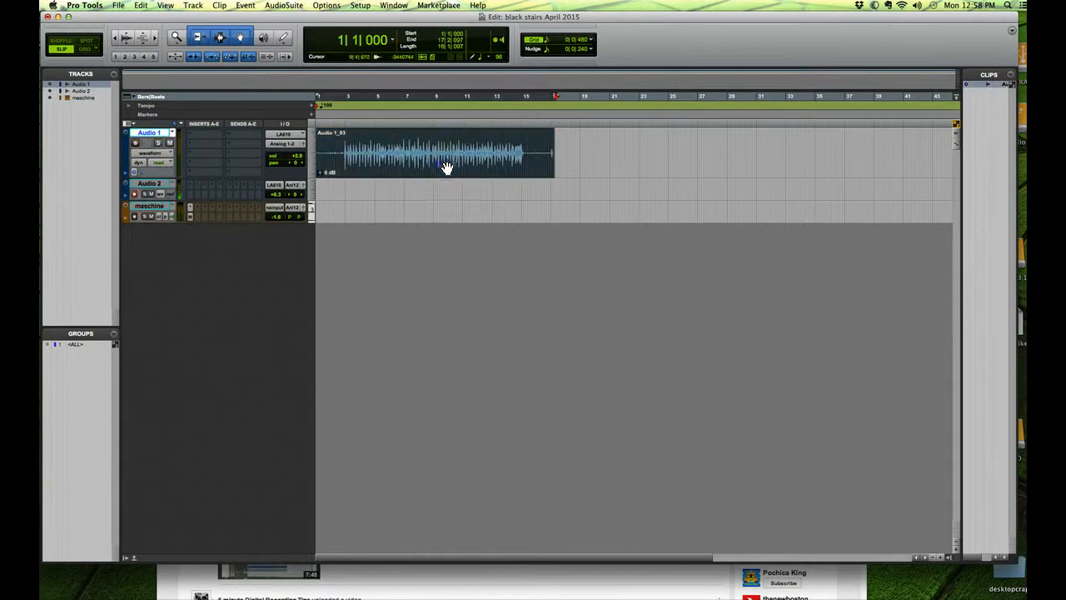
{"action": "left_click", "coordinate": [141, 177]}
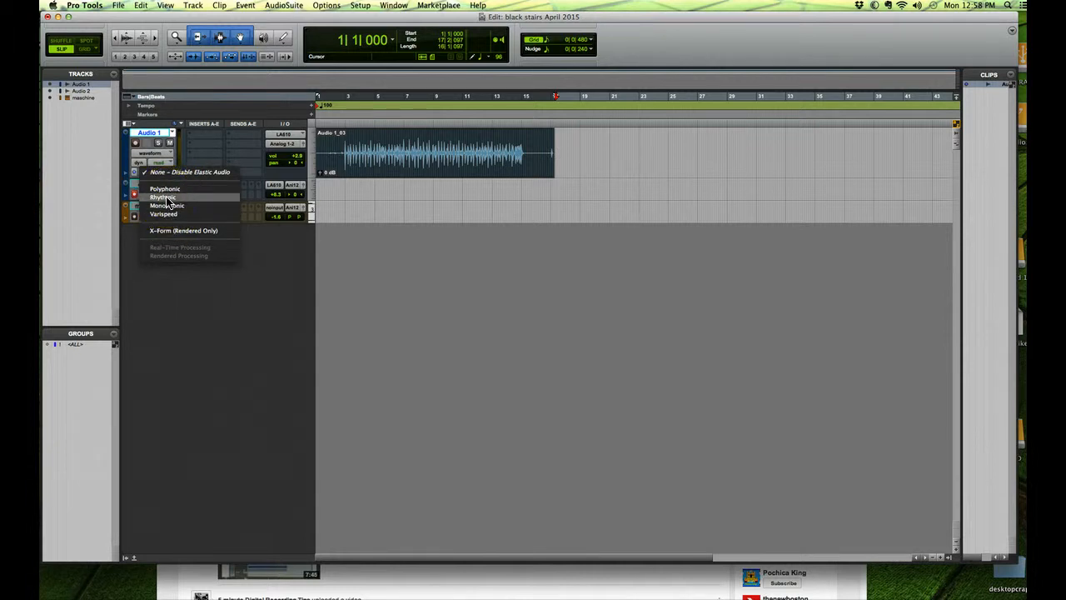
{"action": "left_click", "coordinate": [173, 189]}
{"action": "left_click", "coordinate": [173, 198]}
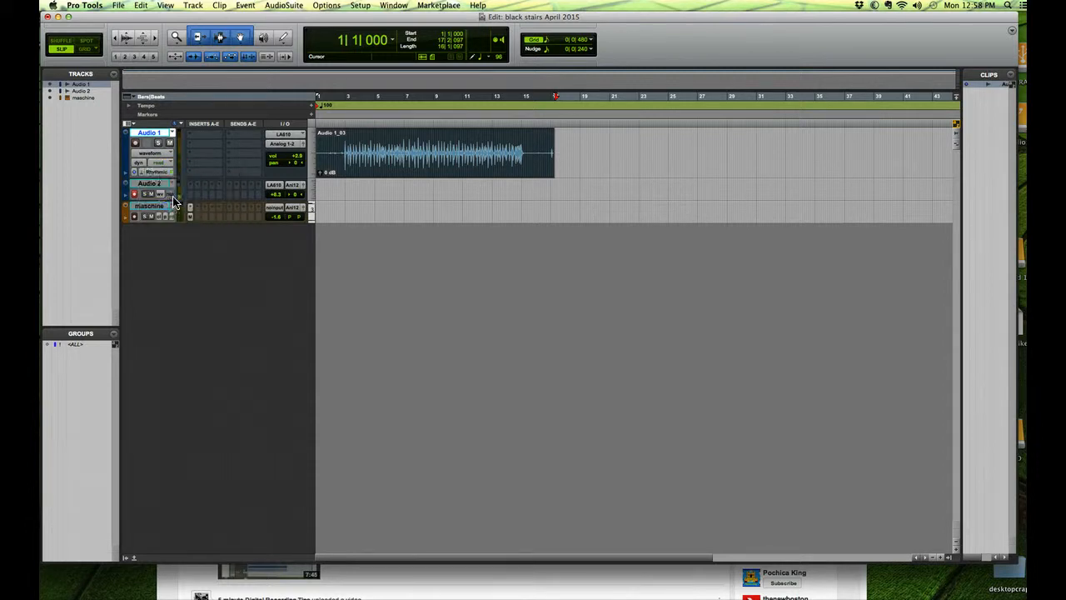
Step: Switch the Audio 1 track to warp view and inspect the transient lines at the opening hits
{"action": "left_click", "coordinate": [154, 158]}
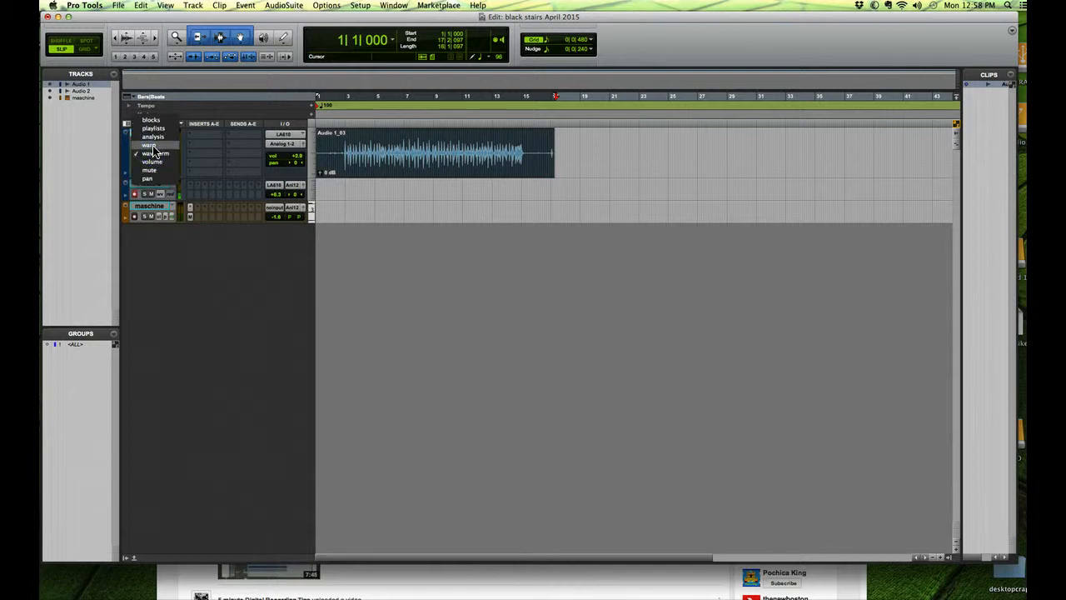
{"action": "left_click", "coordinate": [153, 145]}
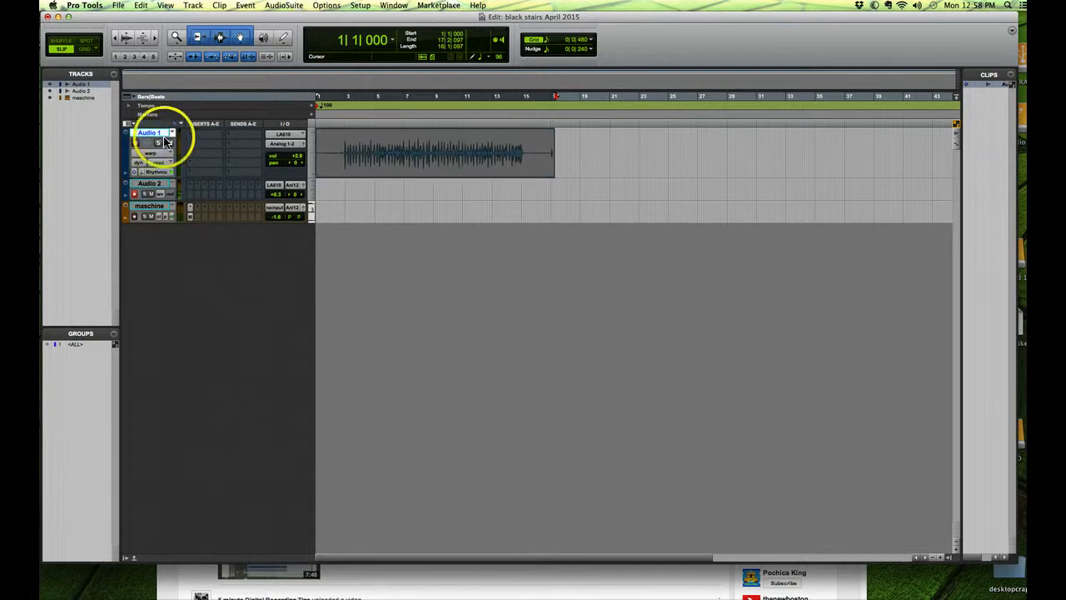
{"action": "left_click", "coordinate": [154, 42]}
{"action": "left_click", "coordinate": [154, 41]}
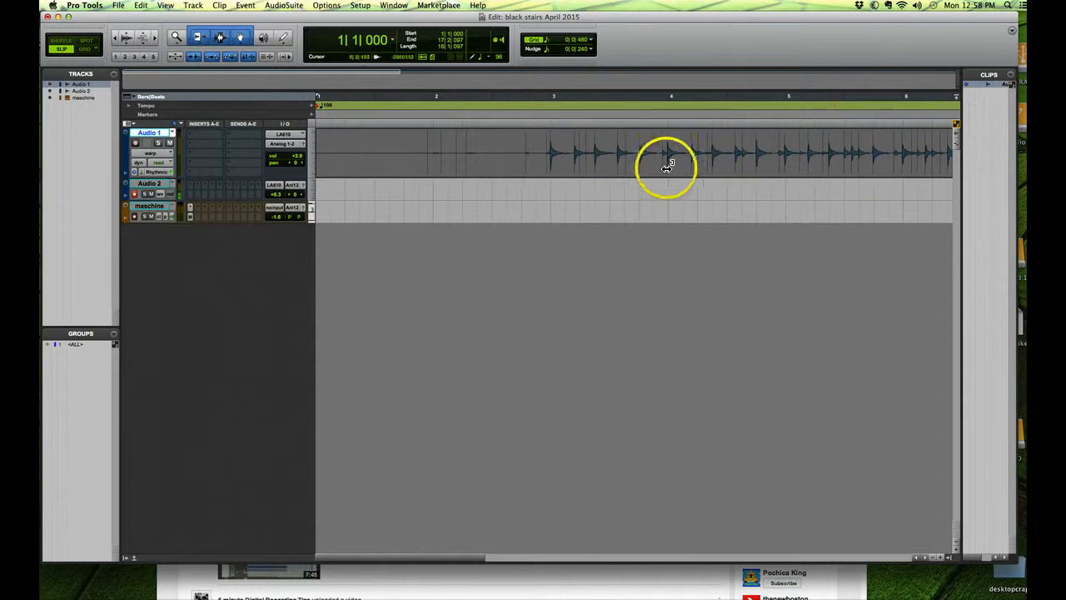
{"action": "left_click", "coordinate": [154, 40]}
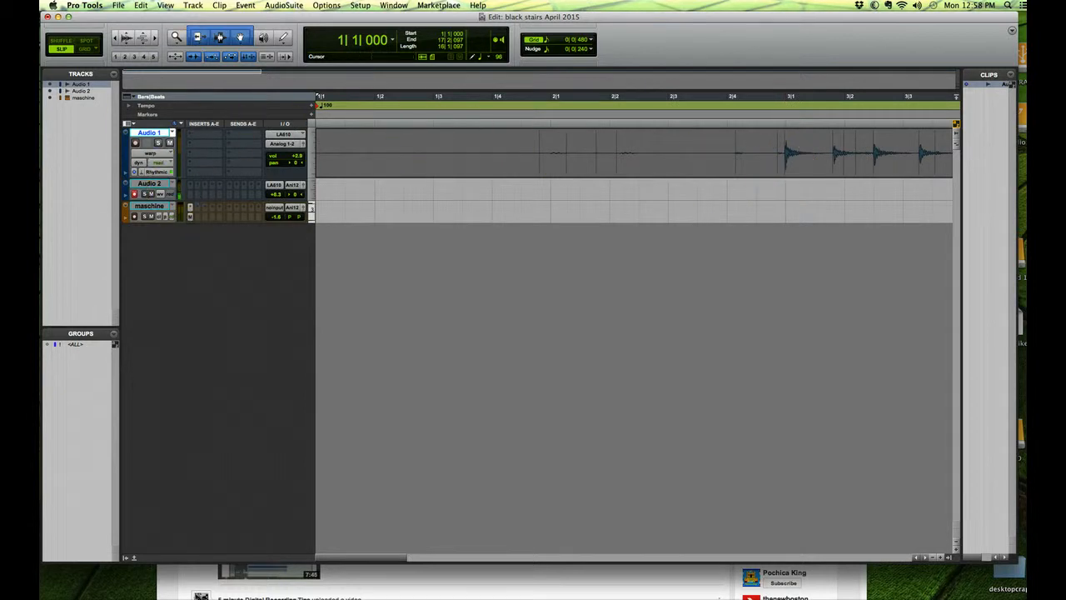
{"action": "left_click", "coordinate": [491, 202]}
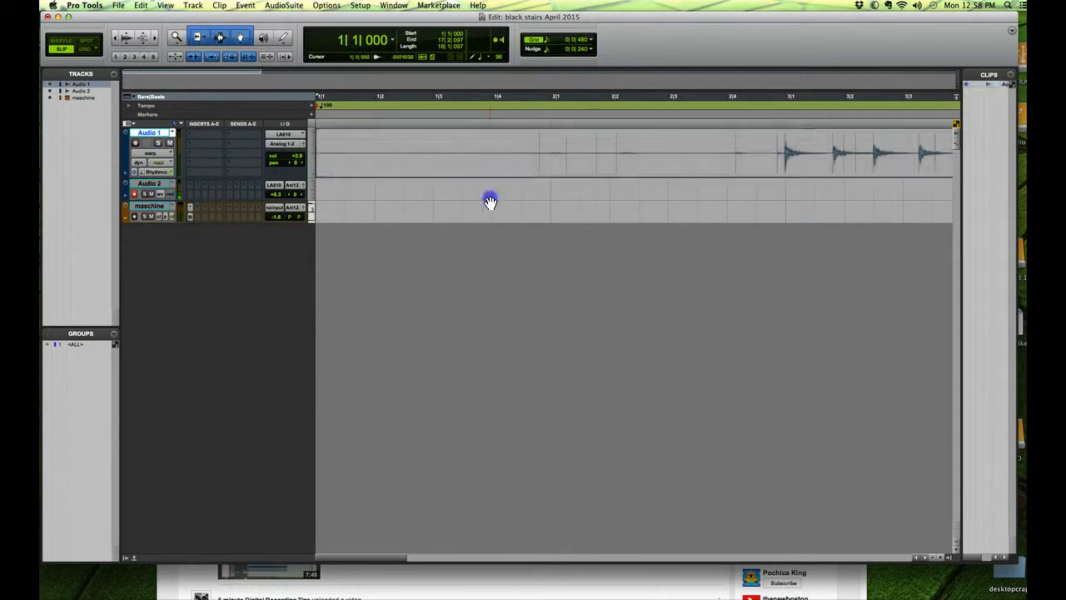
{"action": "left_click", "coordinate": [492, 172]}
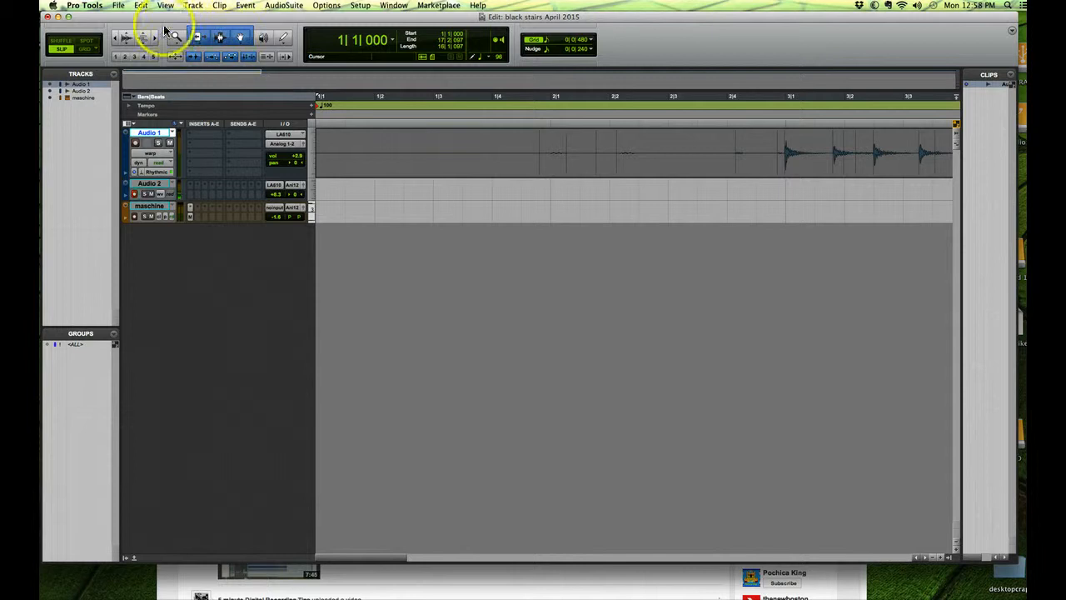
{"action": "left_click", "coordinate": [115, 38]}
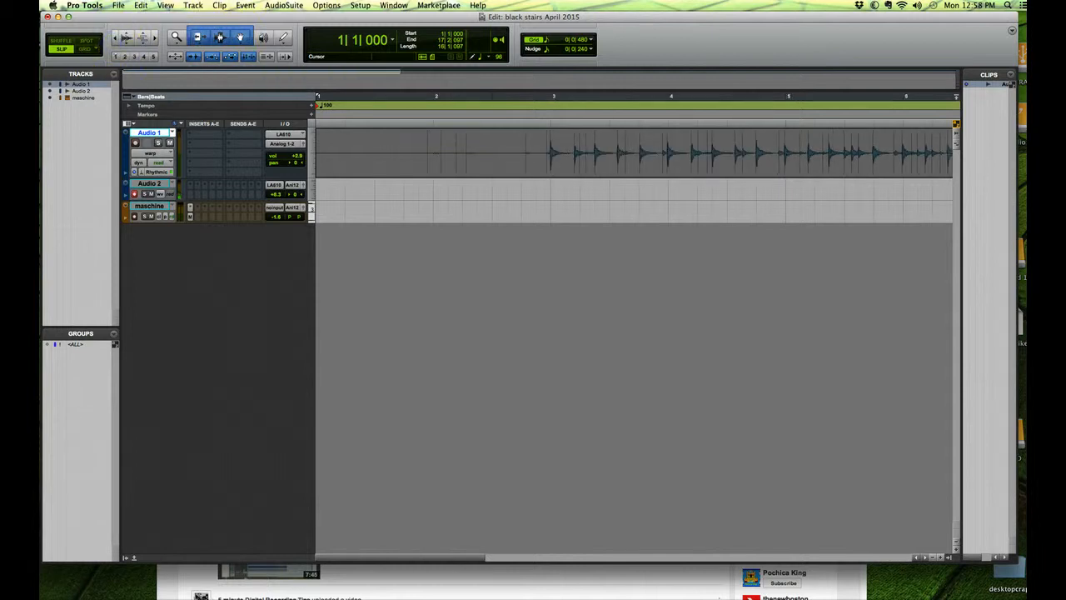
Step: Quantize the Elastic Audio events of the selected Audio 1 clip to a 1/8 note grid
{"action": "left_click", "coordinate": [246, 5]}
{"action": "mouse_move", "coordinate": [274, 38]}
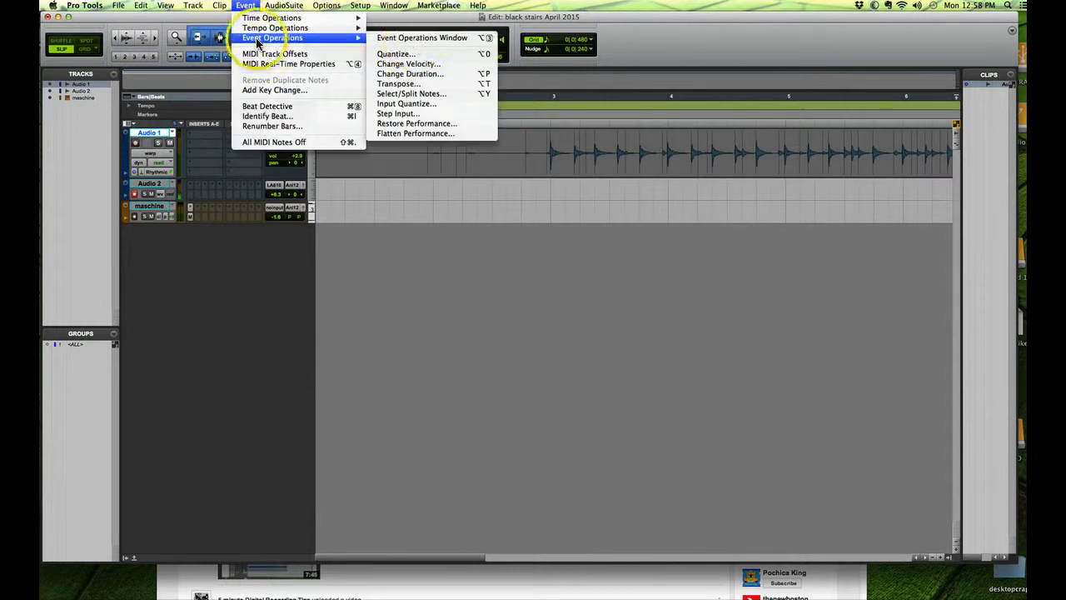
{"action": "left_click", "coordinate": [409, 54]}
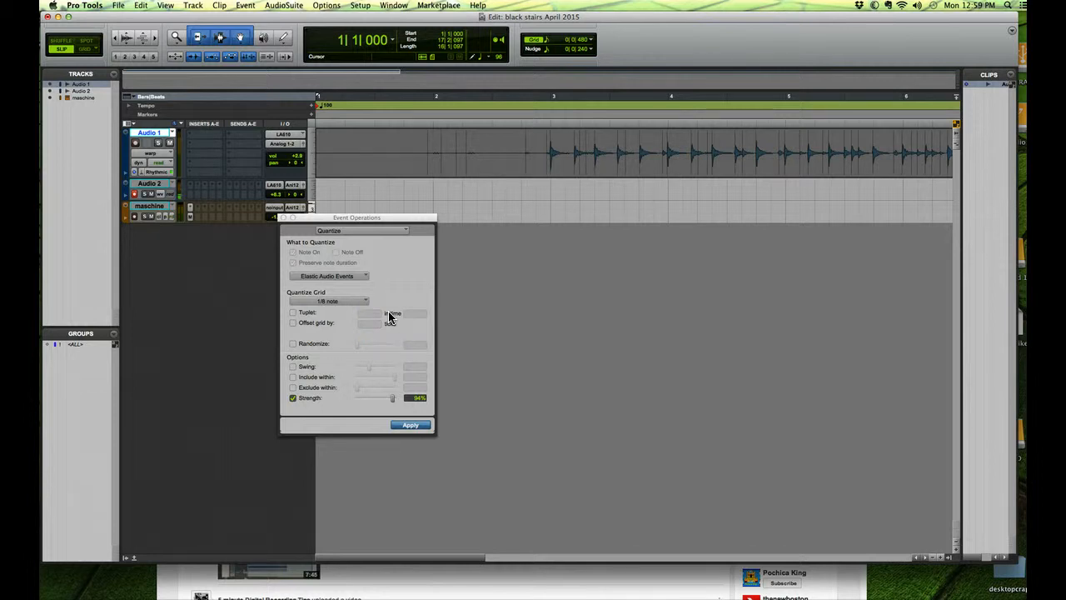
{"action": "left_click", "coordinate": [336, 301]}
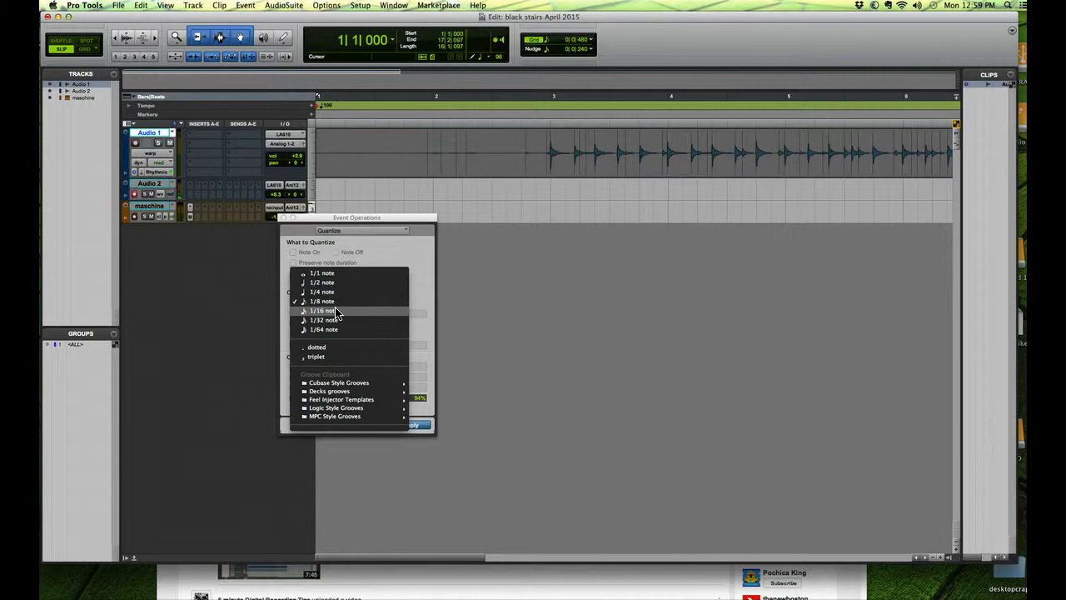
{"action": "left_click", "coordinate": [336, 311]}
{"action": "left_click", "coordinate": [336, 304]}
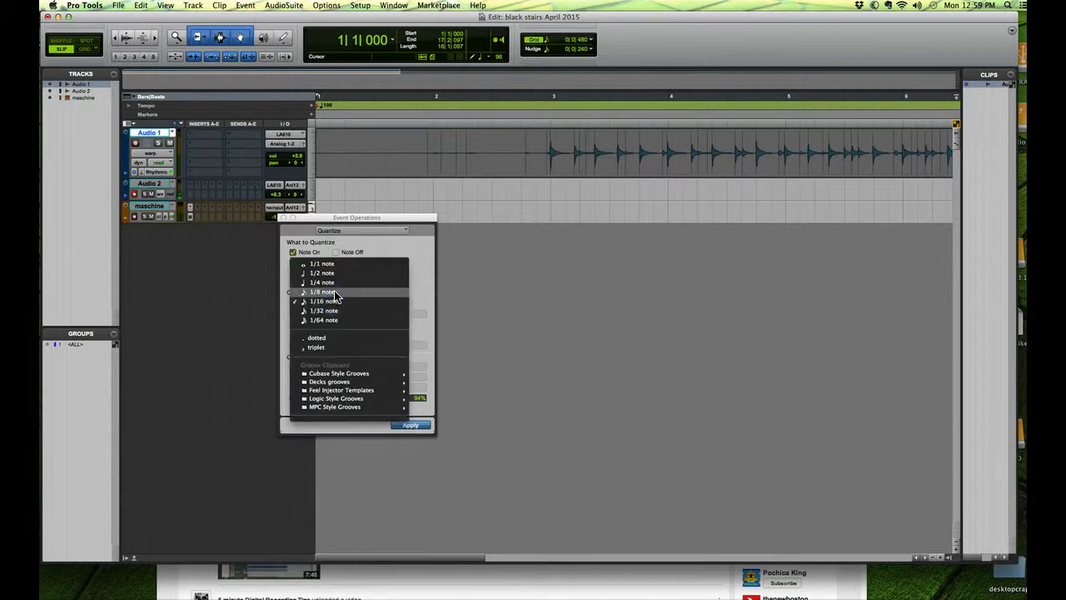
{"action": "left_click", "coordinate": [335, 293]}
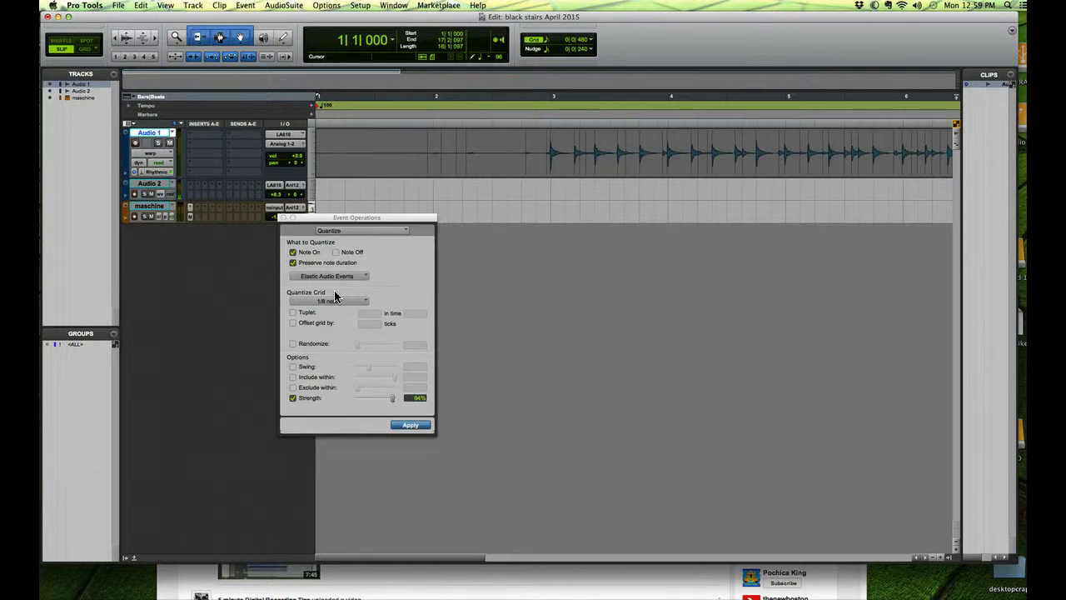
{"action": "left_click", "coordinate": [334, 298]}
{"action": "left_click", "coordinate": [414, 425]}
{"action": "left_click", "coordinate": [412, 427]}
{"action": "left_click", "coordinate": [412, 426]}
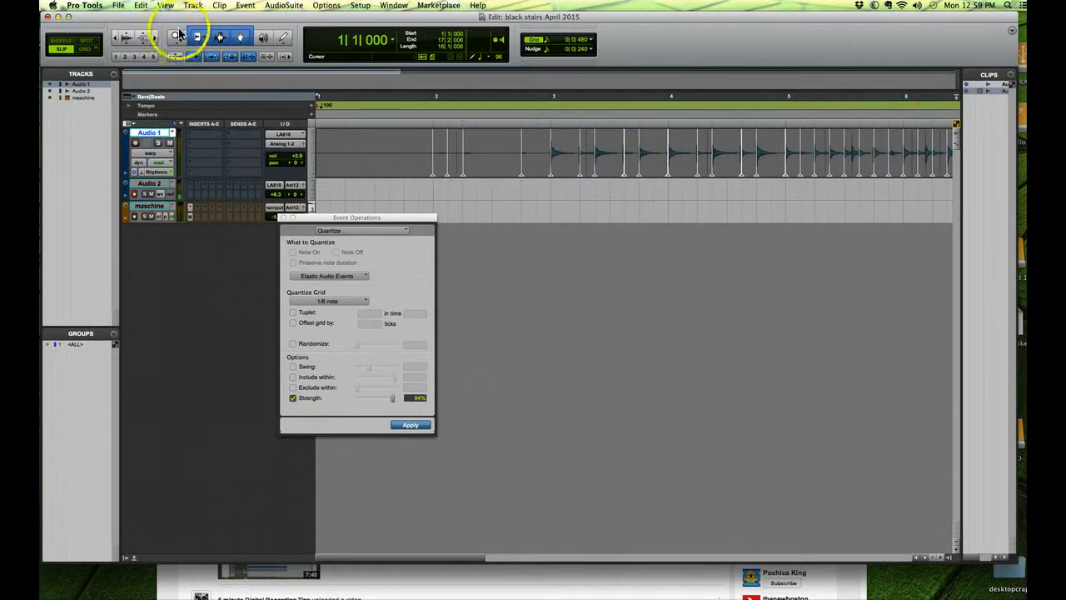
Step: Inspect the quantized warp markers in bar 3 and adjust the one at about 3|2|480 by hand to the grid line
{"action": "left_click", "coordinate": [154, 42]}
{"action": "left_click", "coordinate": [664, 442]}
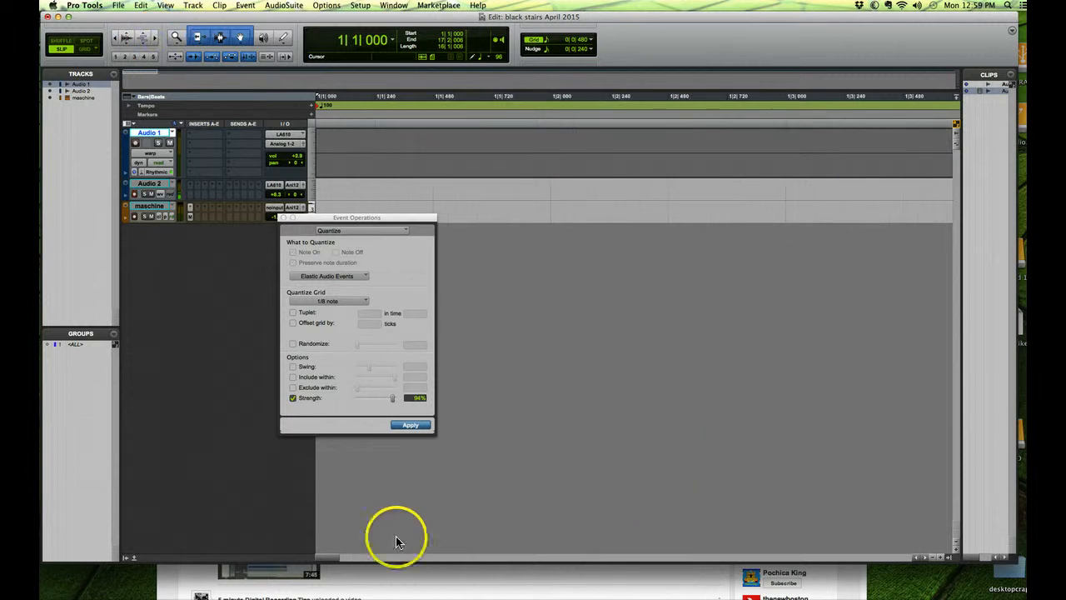
{"action": "left_click_drag", "start_coordinate": [325, 558], "coordinate": [393, 562]}
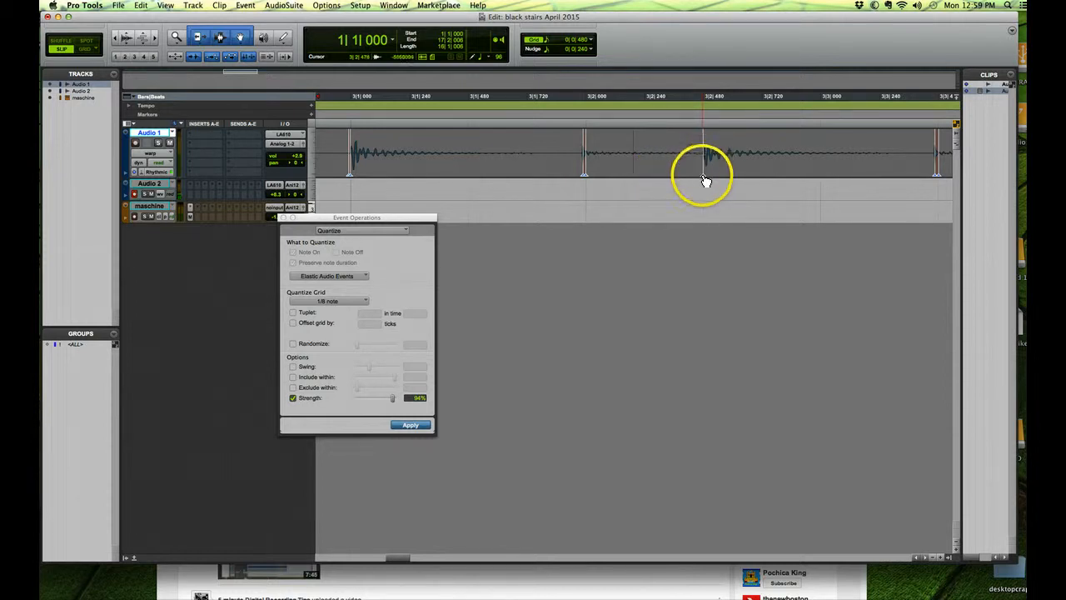
{"action": "left_click", "coordinate": [704, 179]}
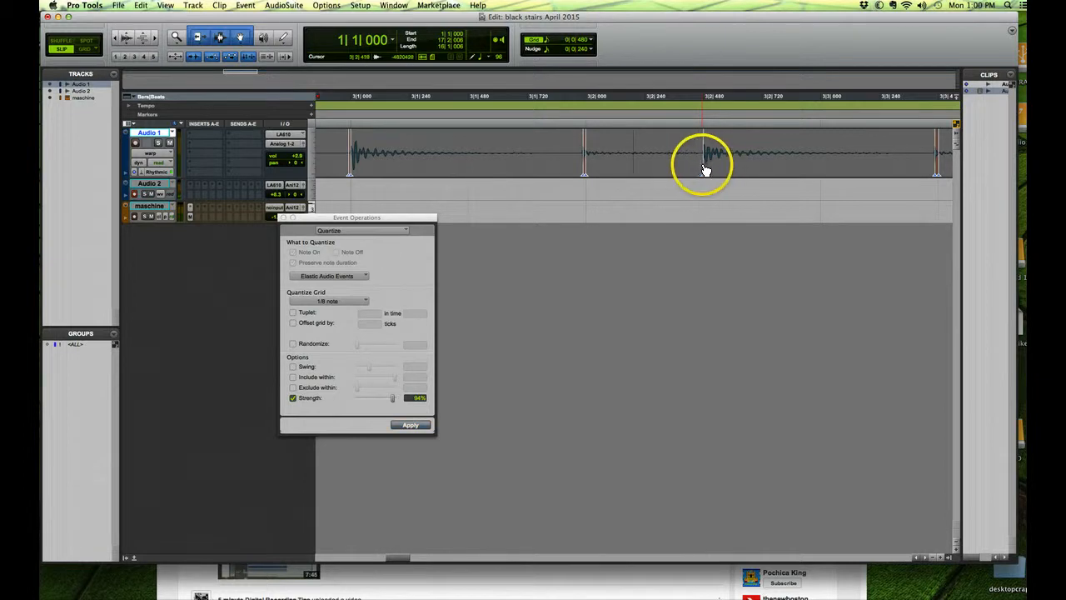
{"action": "left_click", "coordinate": [727, 200]}
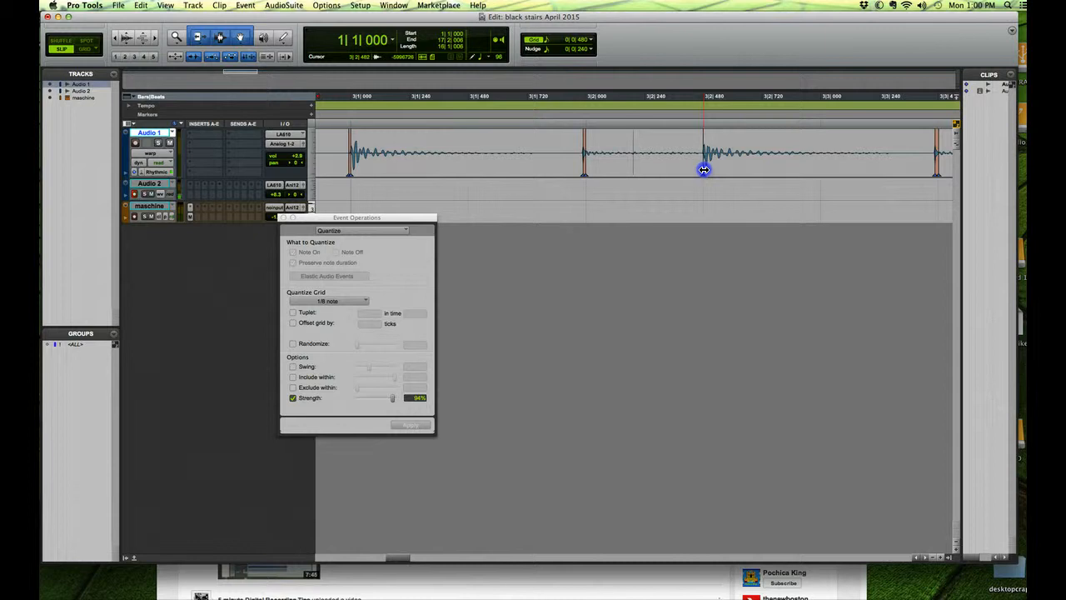
{"action": "mouse_move", "coordinate": [712, 167]}
{"action": "left_mouse_down"}
{"action": "mouse_move", "coordinate": [633, 167]}
{"action": "mouse_move", "coordinate": [704, 170]}
{"action": "left_mouse_up"}
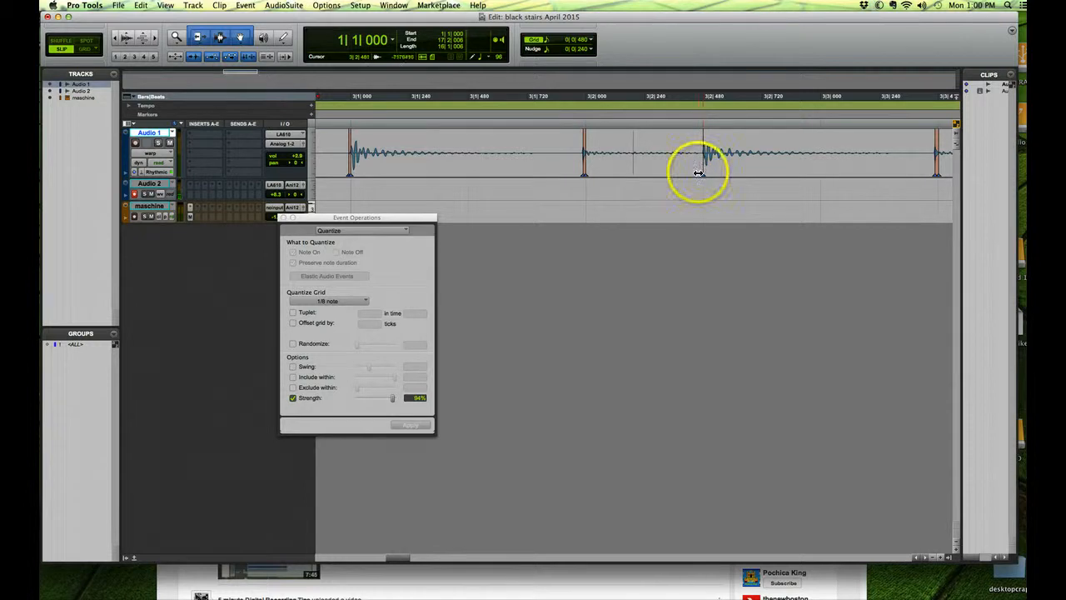
Step: Play the quantized Audio 1 clip from about 2|4|516, moving the Event Operations window clear of the tracks, and stop playback
{"action": "left_click", "coordinate": [115, 39]}
{"action": "left_click", "coordinate": [115, 40]}
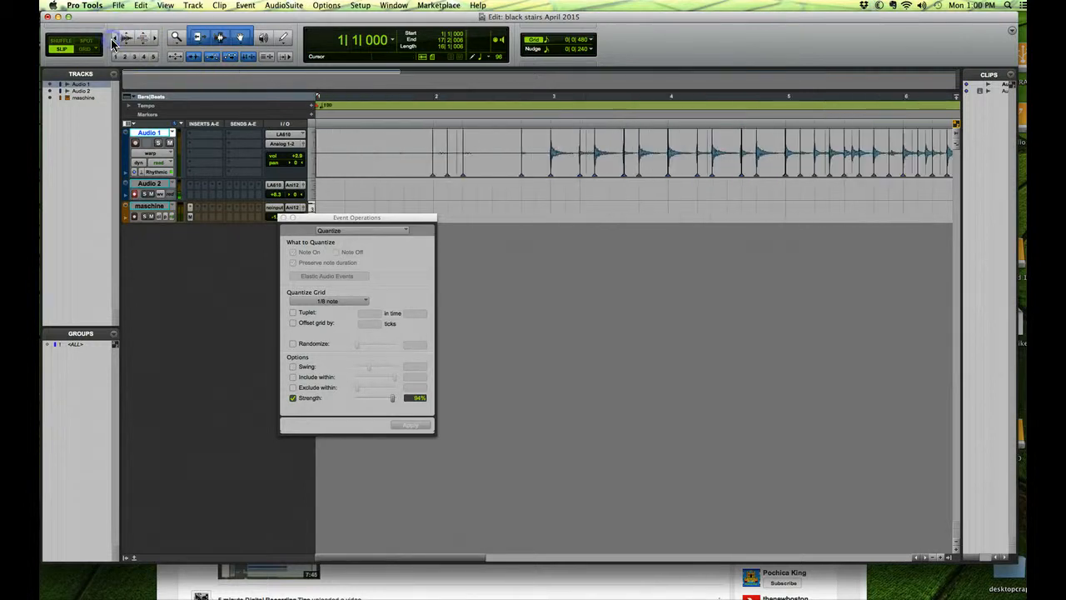
{"action": "left_click", "coordinate": [537, 98]}
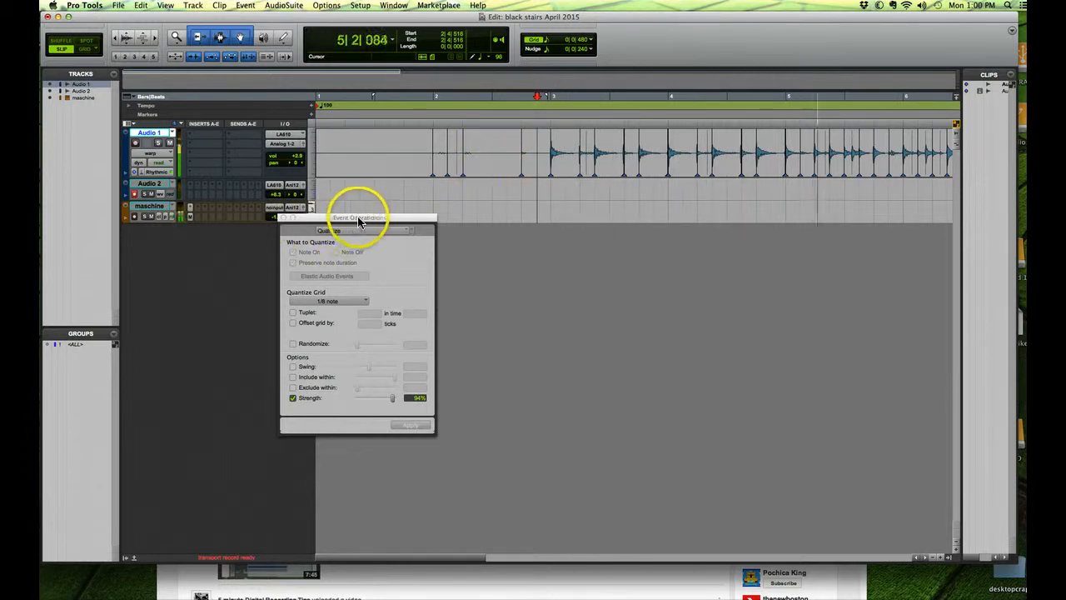
{"action": "left_click_drag", "start_coordinate": [357, 219], "coordinate": [293, 259]}
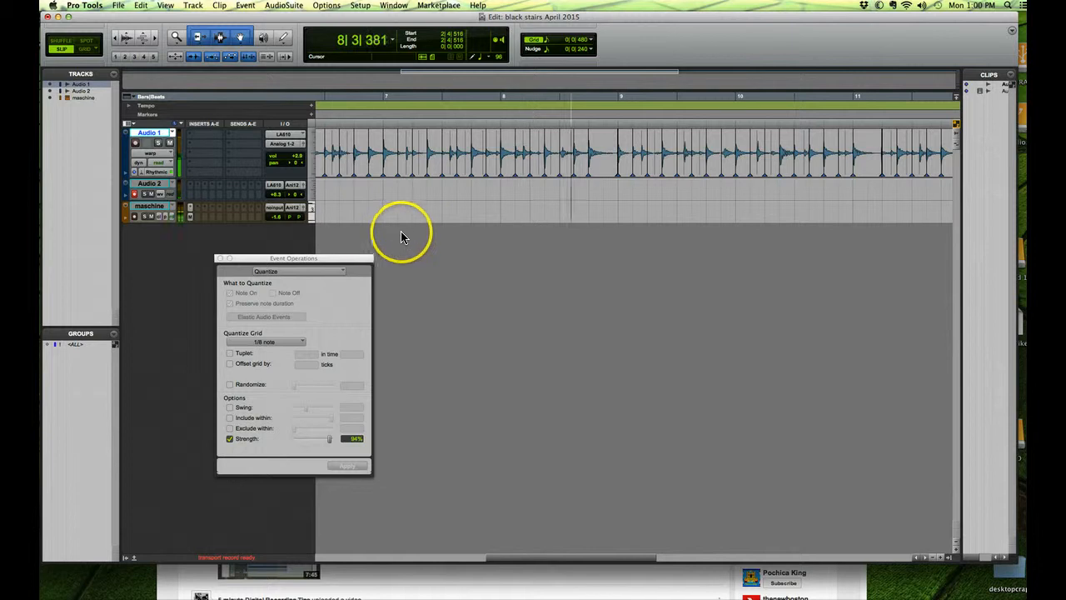
{"action": "key", "text": "space"}
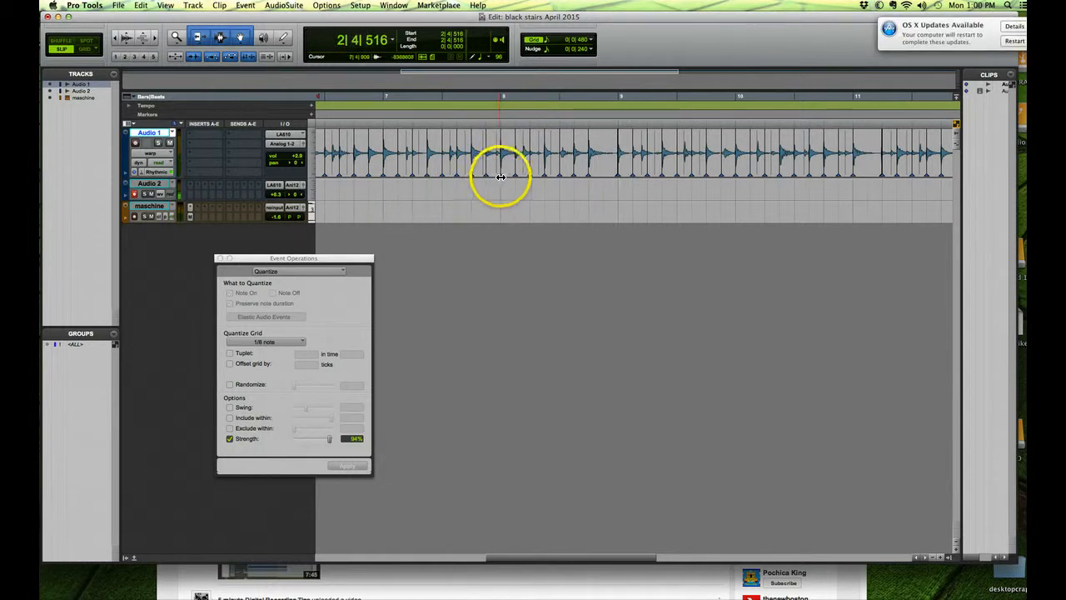
Step: Play the quantized Audio 1 clip around bar 7, starting from about 7|1|956, and stop playback
{"action": "left_click", "coordinate": [440, 107]}
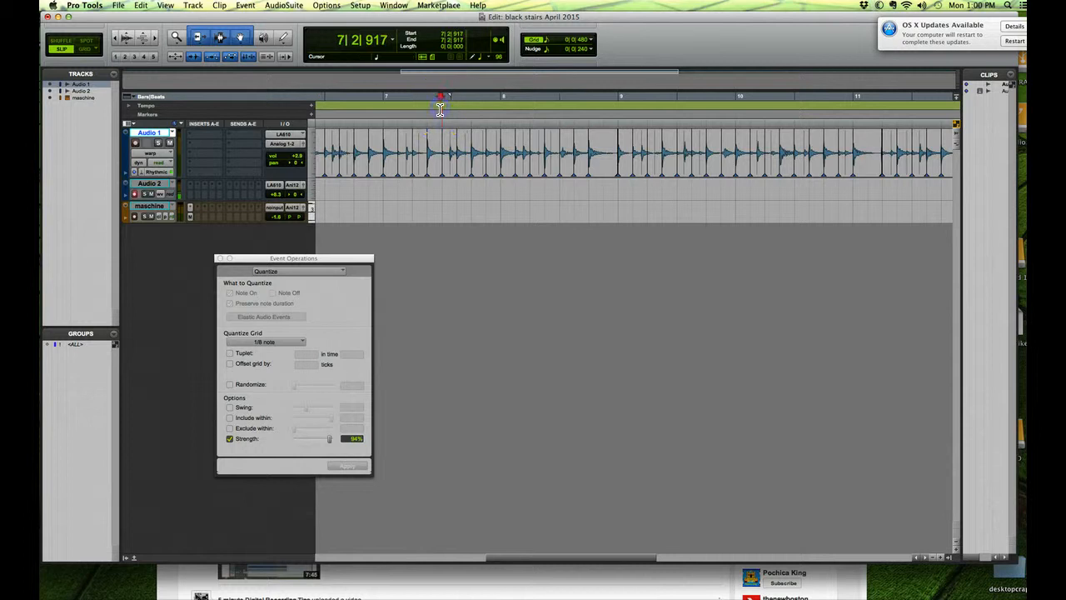
{"action": "left_click", "coordinate": [155, 41]}
{"action": "left_click", "coordinate": [155, 41]}
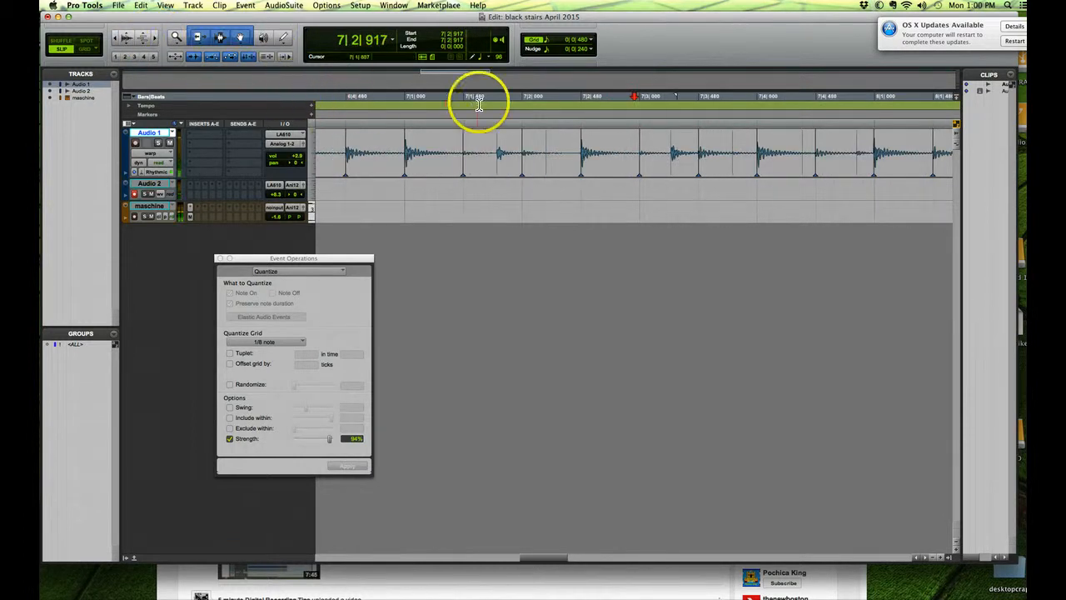
{"action": "left_click", "coordinate": [522, 109]}
{"action": "key", "text": "space"}
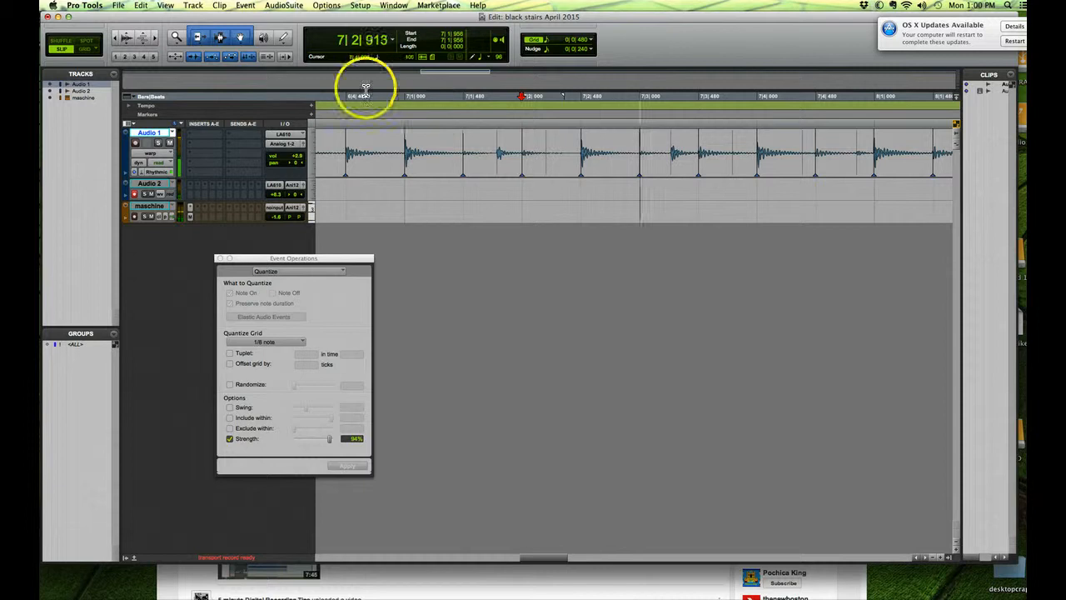
{"action": "key", "text": "space"}
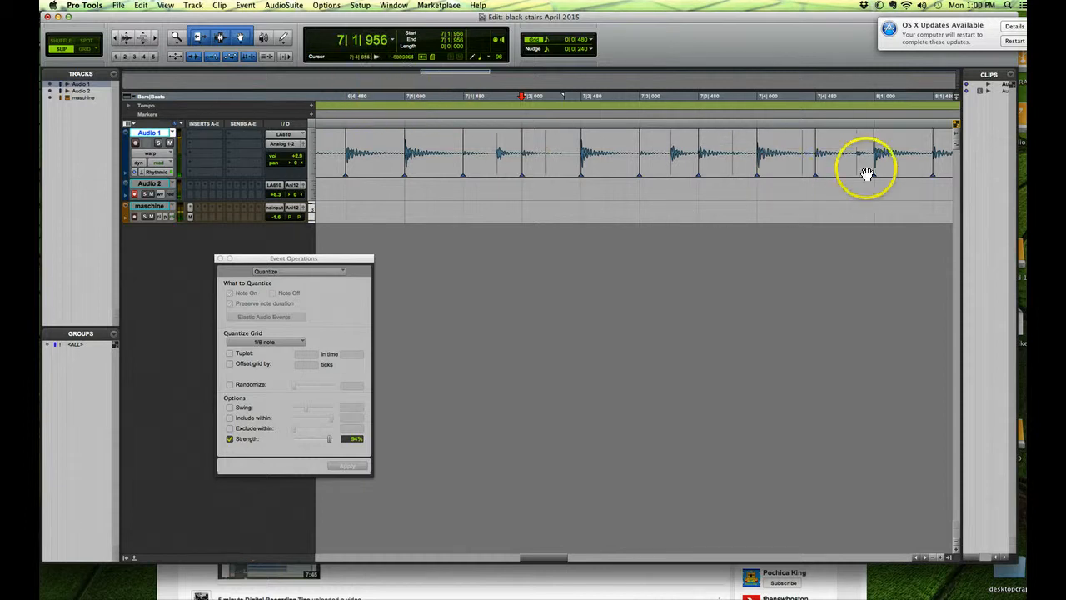
Step: Inspect the warp marker and transient lines around 7|4|480 on Audio 1 at different zoom levels
{"action": "left_click", "coordinate": [813, 110]}
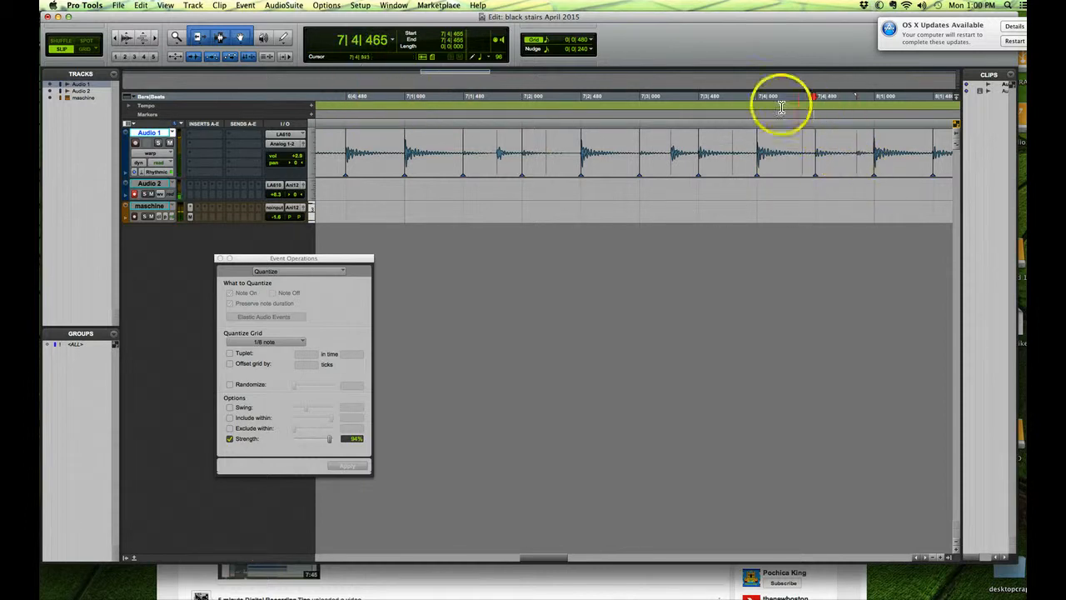
{"action": "left_click", "coordinate": [121, 38]}
{"action": "left_click", "coordinate": [121, 38]}
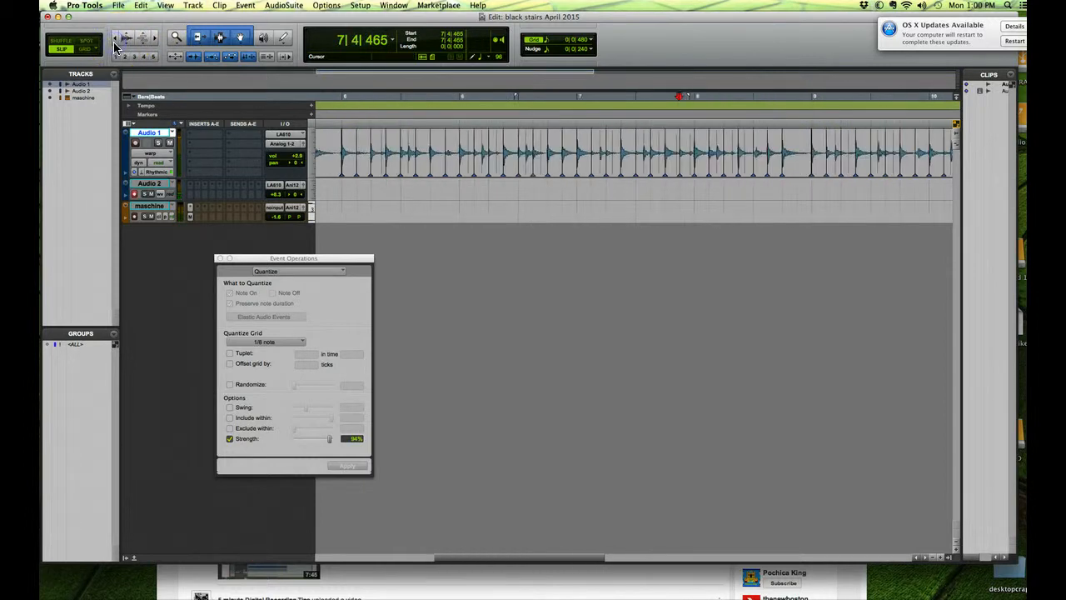
{"action": "left_click", "coordinate": [158, 40]}
{"action": "left_click", "coordinate": [156, 42]}
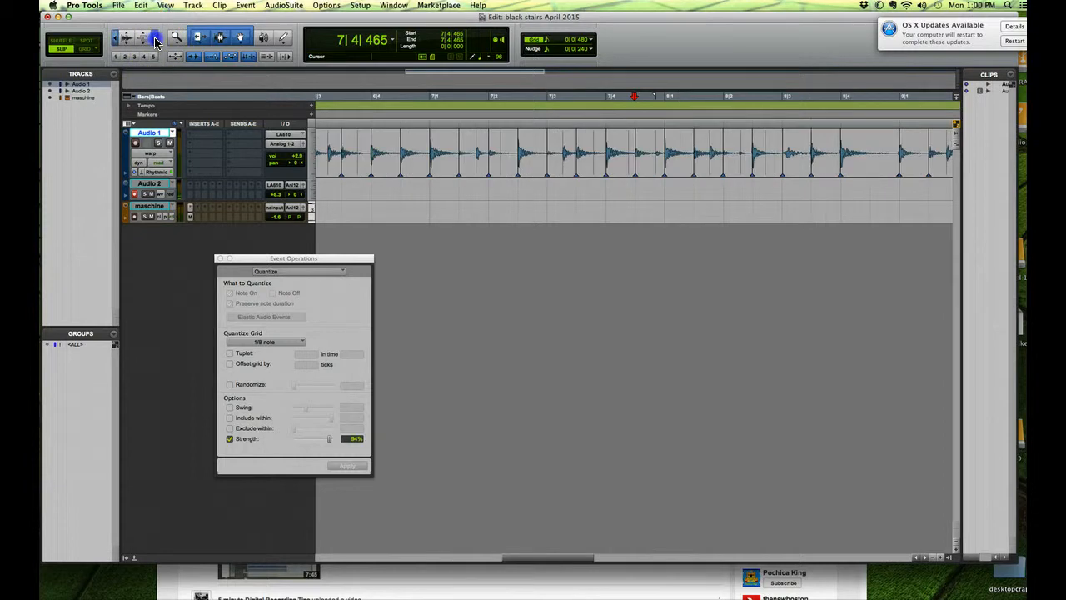
{"action": "left_click", "coordinate": [156, 42]}
{"action": "left_click", "coordinate": [156, 41]}
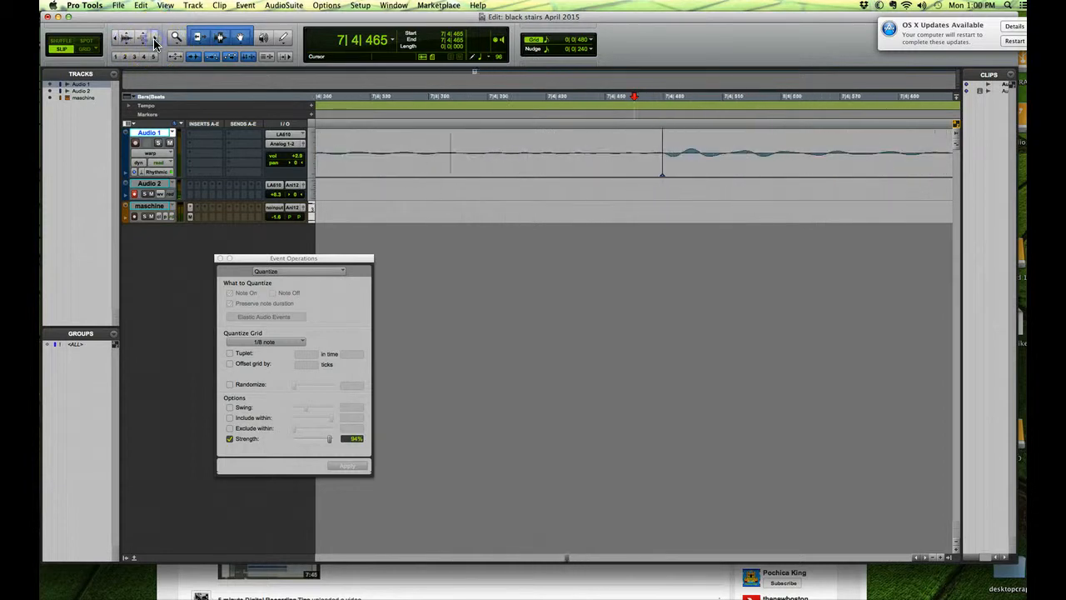
{"action": "left_click", "coordinate": [117, 38]}
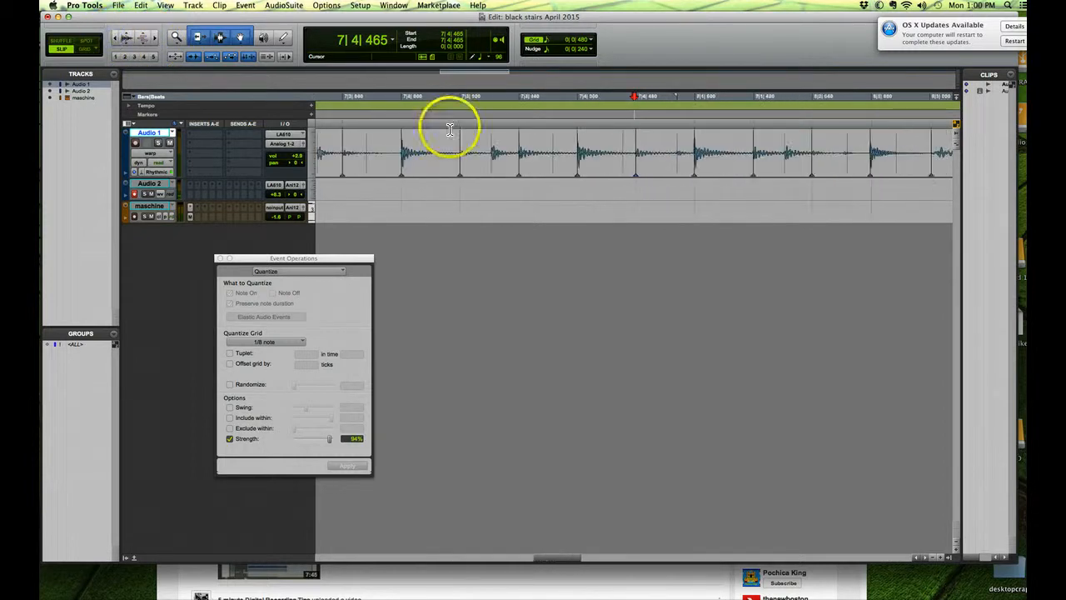
Step: Play the Audio 1 clip from about 7|3|401 and again from about 7|2|243 to check the hits before bar 8
{"action": "left_click", "coordinate": [509, 104]}
{"action": "key", "text": "space"}
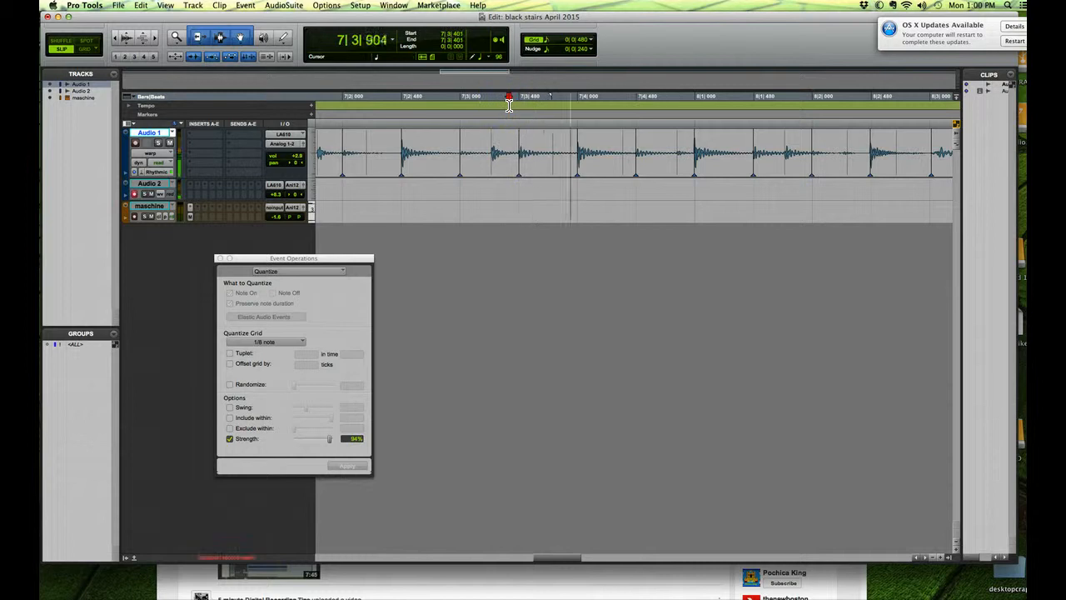
{"action": "key", "text": "space"}
{"action": "left_click", "coordinate": [372, 100]}
{"action": "key", "text": "space"}
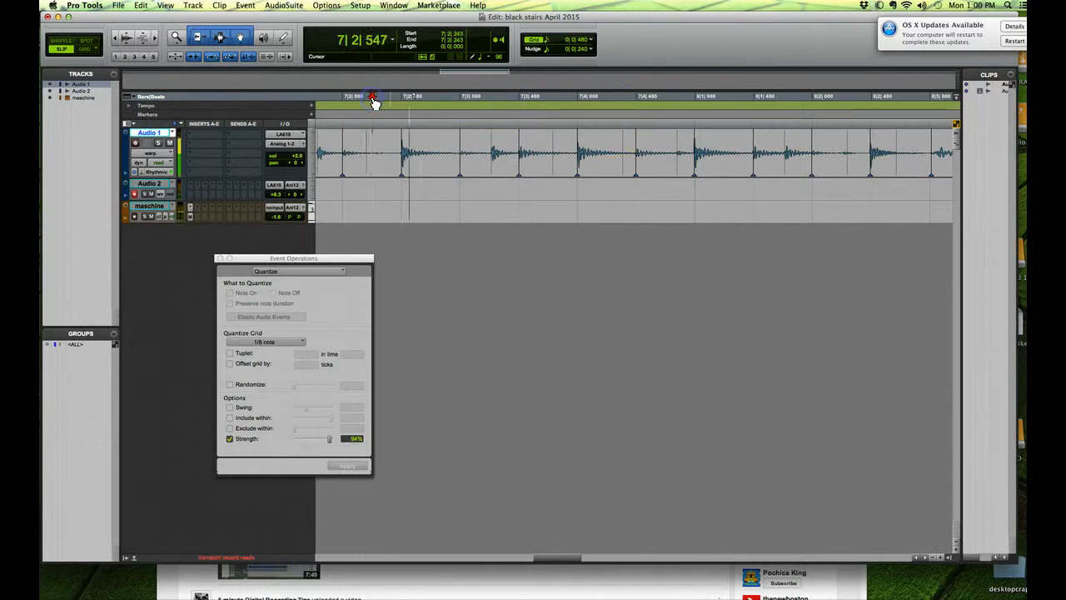
{"action": "key", "text": "space"}
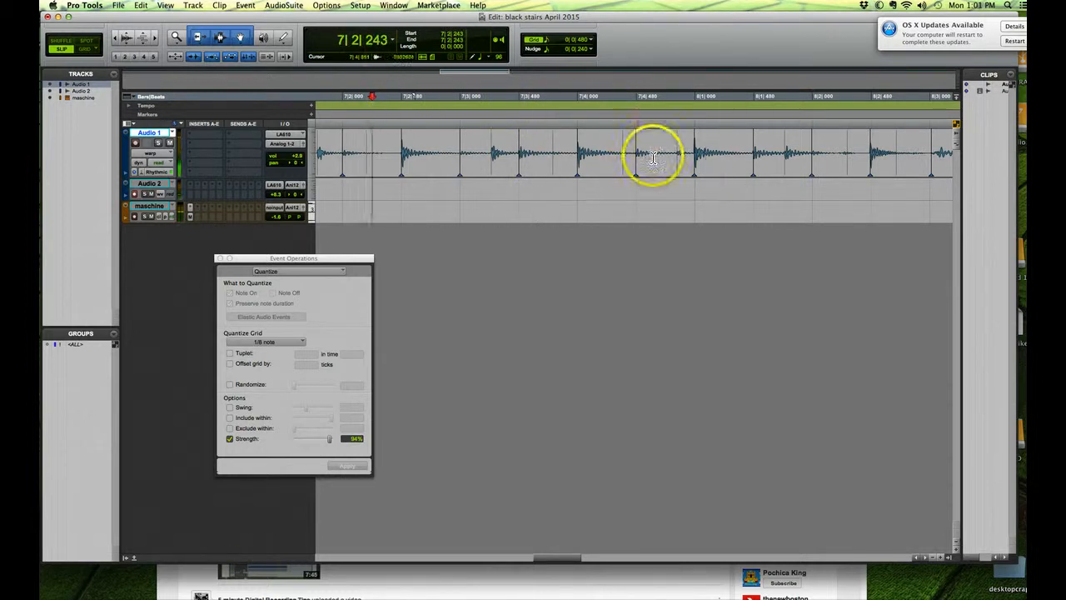
Step: Warp the transient just before bar 8 on Audio 1 earlier to about 7|4|734 and audition the passage from beat 7|3 and beat 7|2
{"action": "left_click_drag", "start_coordinate": [676, 170], "coordinate": [672, 173]}
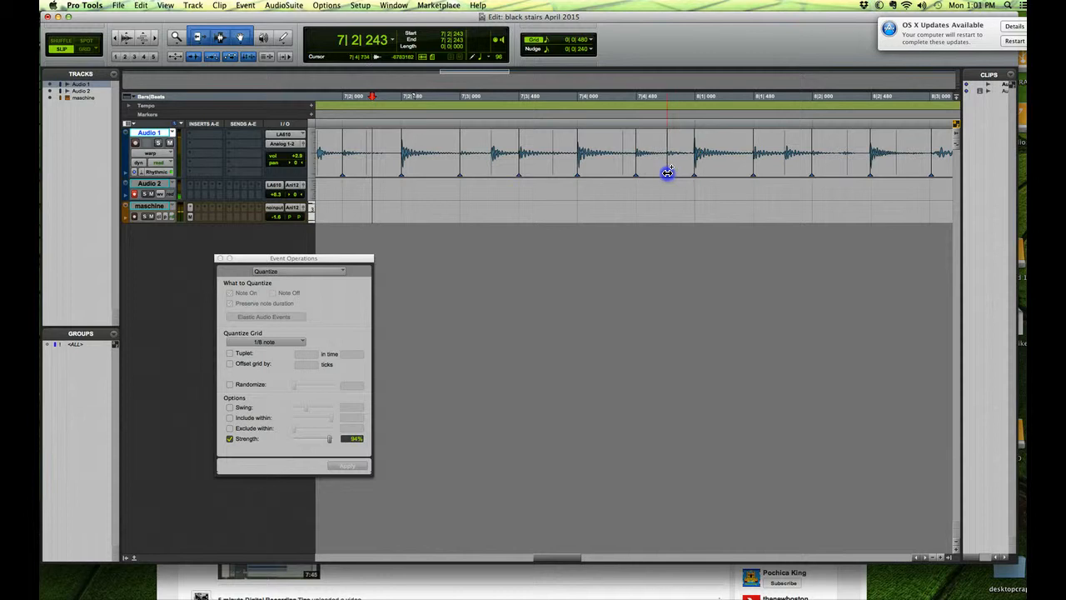
{"action": "left_click", "coordinate": [479, 100]}
{"action": "key", "text": "space"}
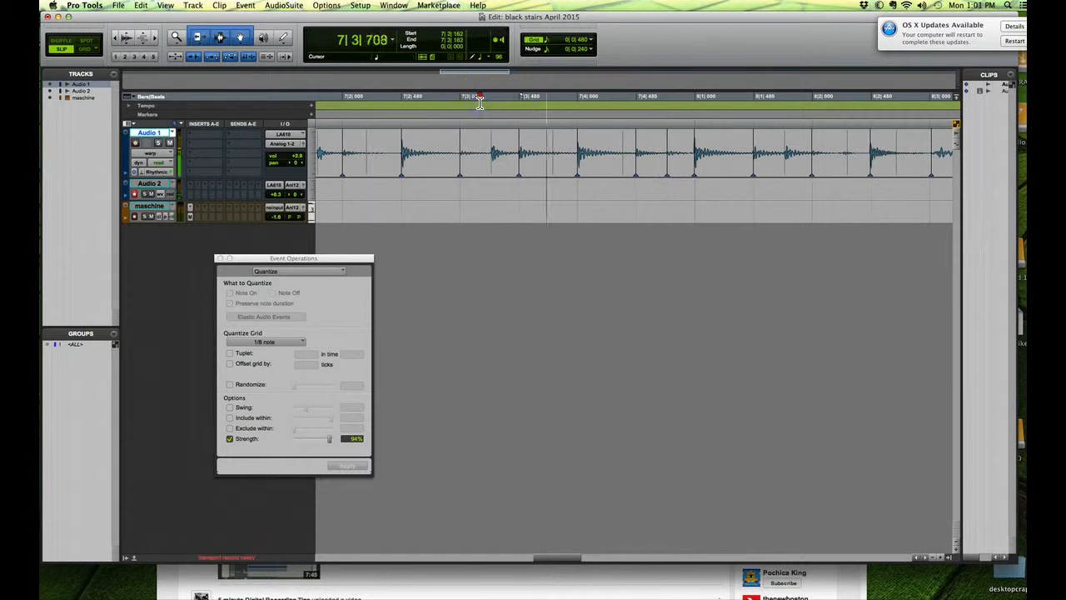
{"action": "key", "text": "space"}
{"action": "left_click", "coordinate": [381, 97]}
{"action": "key", "text": "space"}
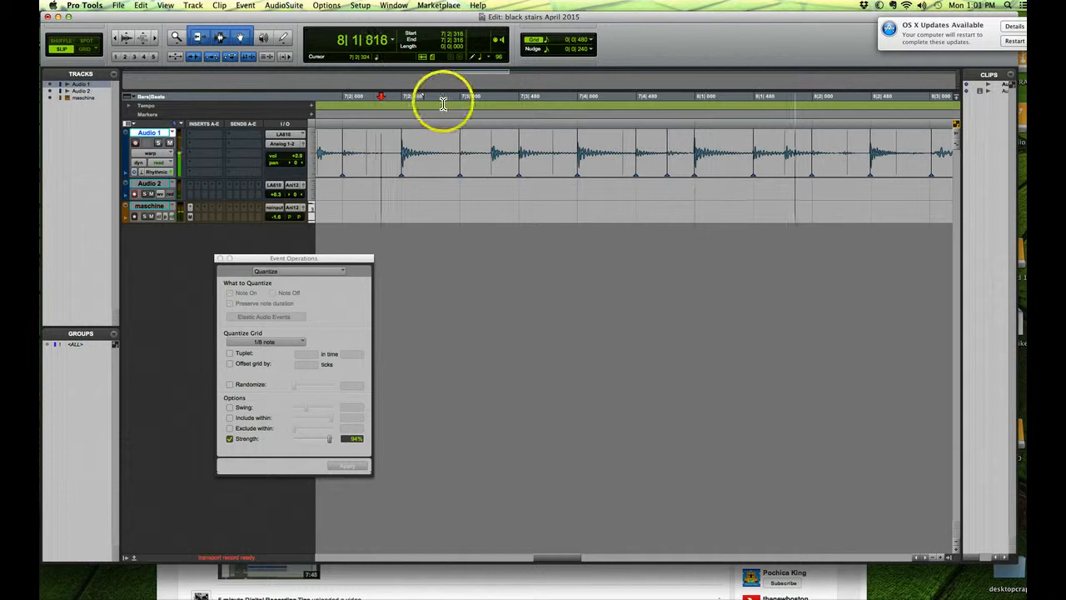
{"action": "key", "text": "space"}
Step: Move the new warp marker just before bar 8 later to about 7|4|860 and audition it from about 7|1|930
{"action": "left_click", "coordinate": [669, 175]}
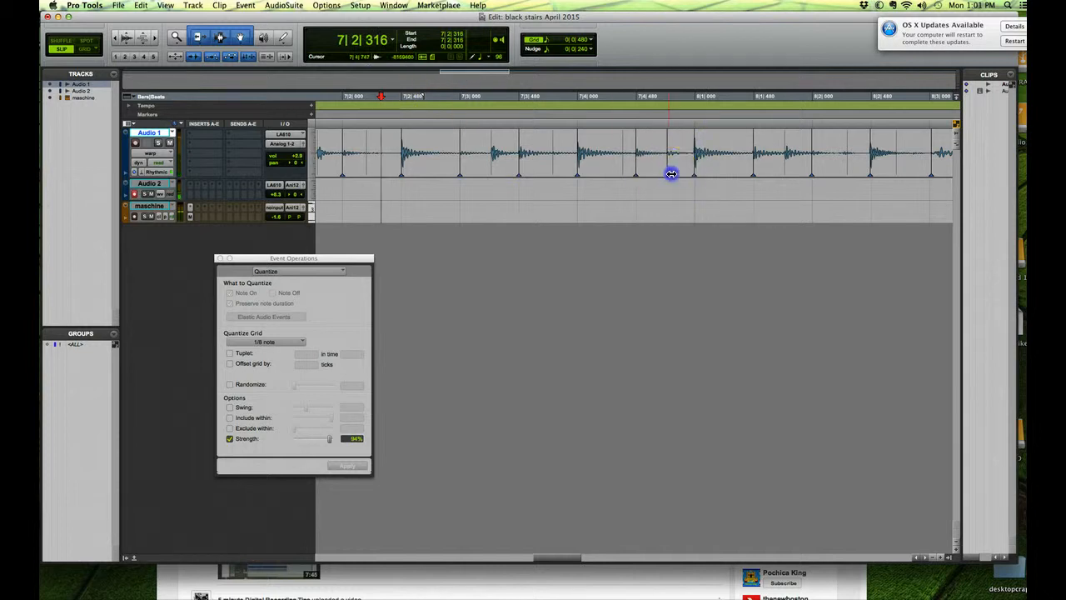
{"action": "left_click", "coordinate": [338, 100]}
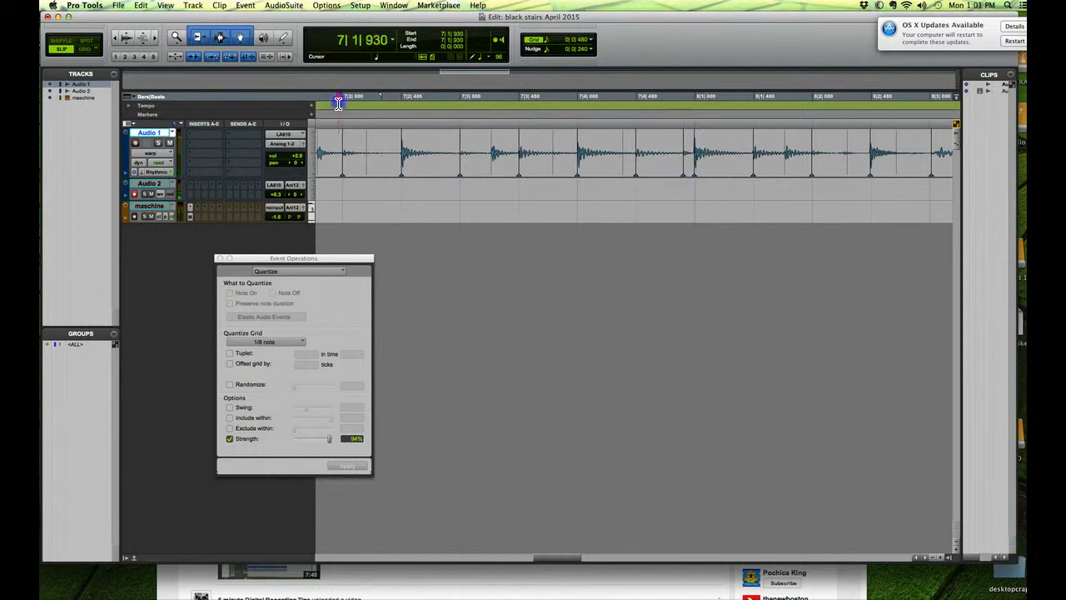
{"action": "key", "text": "space"}
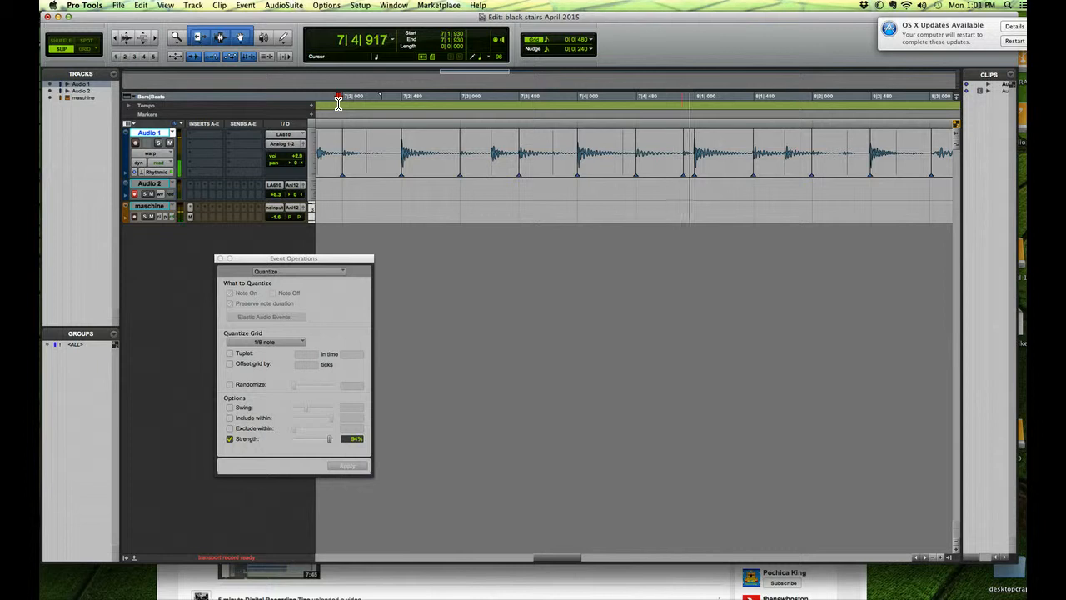
{"action": "key", "text": "space"}
Step: Move the warp marker just before bar 8 earlier to about 7|4|720 and audition it from about 7|2|077
{"action": "left_click_drag", "start_coordinate": [682, 174], "coordinate": [671, 175]}
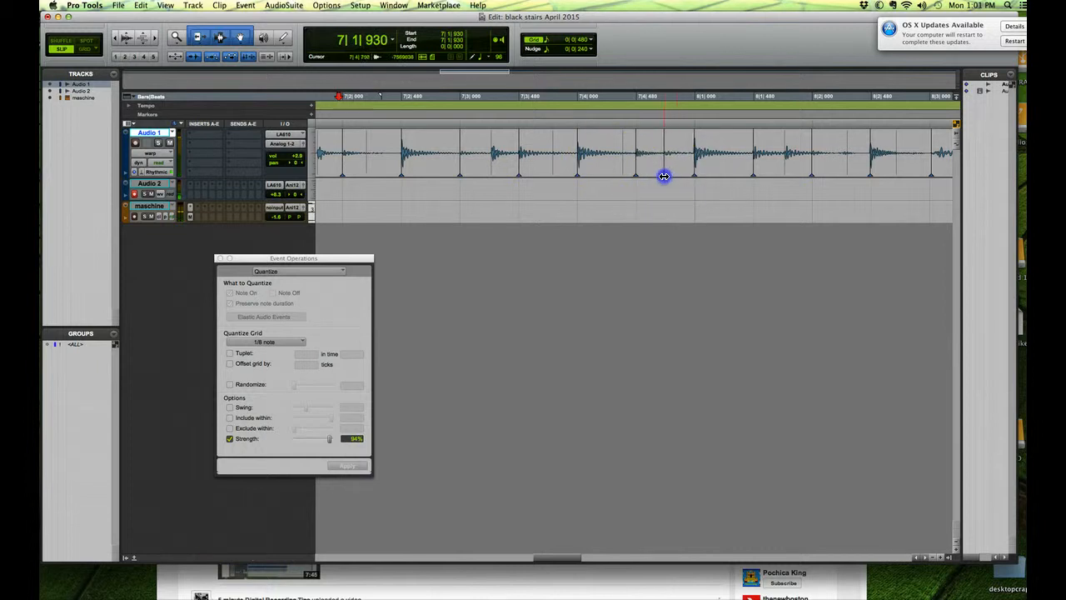
{"action": "left_click", "coordinate": [351, 98]}
{"action": "key", "text": "space"}
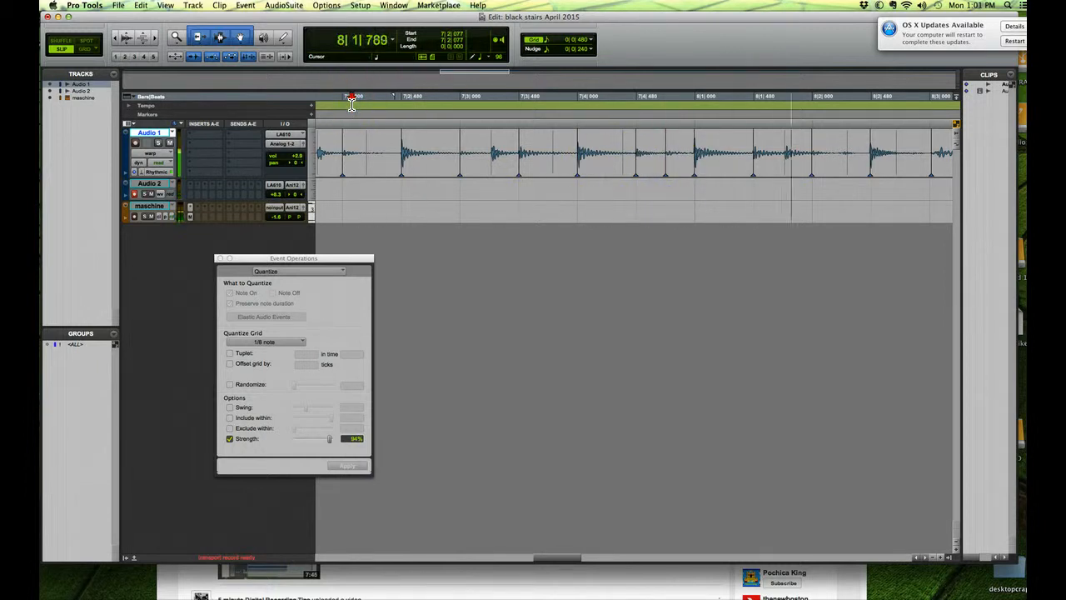
{"action": "key", "text": "space"}
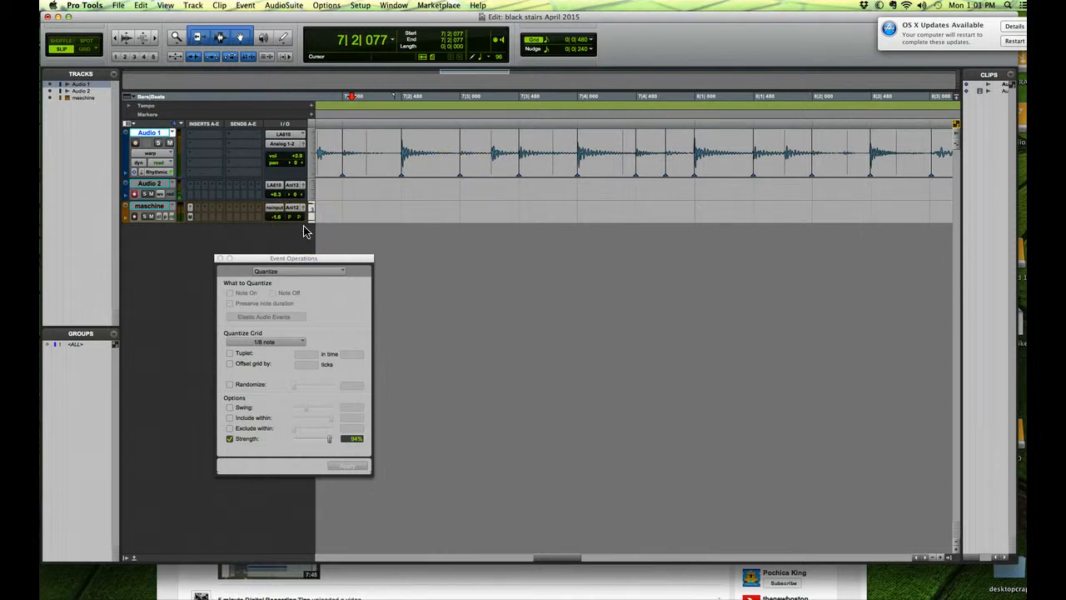
Step: Disable Elastic Audio on the Audio 1 track and commit the warped audio clips to disk
{"action": "left_click", "coordinate": [148, 172]}
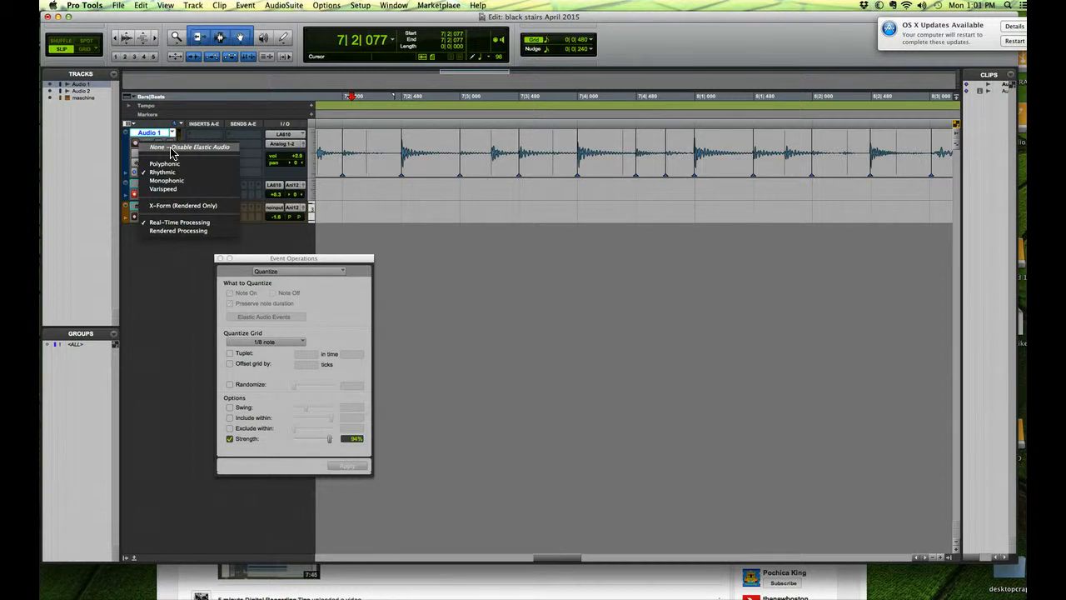
{"action": "left_click", "coordinate": [173, 152]}
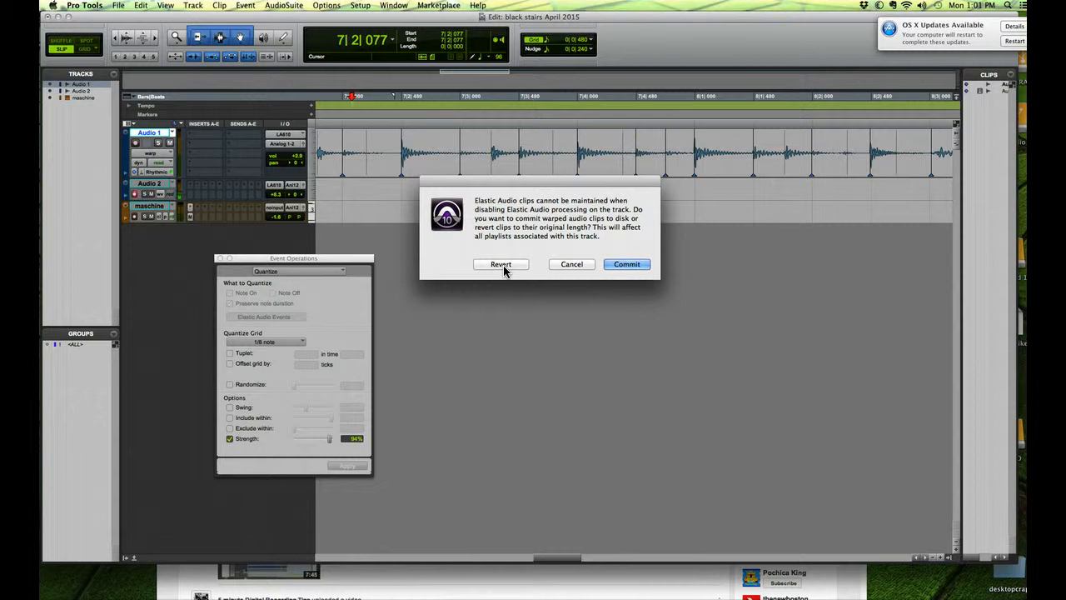
{"action": "left_click", "coordinate": [631, 265]}
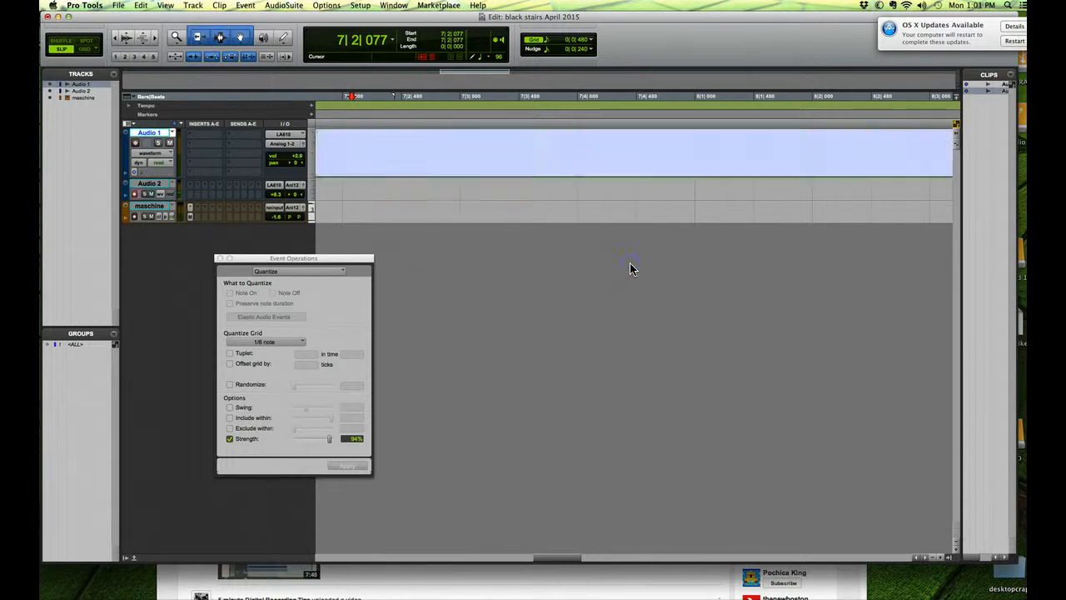
Step: Play the committed Audio 1 clip from about 2|4|687, stop playback and close the Event Operations window
{"action": "left_click", "coordinate": [122, 38]}
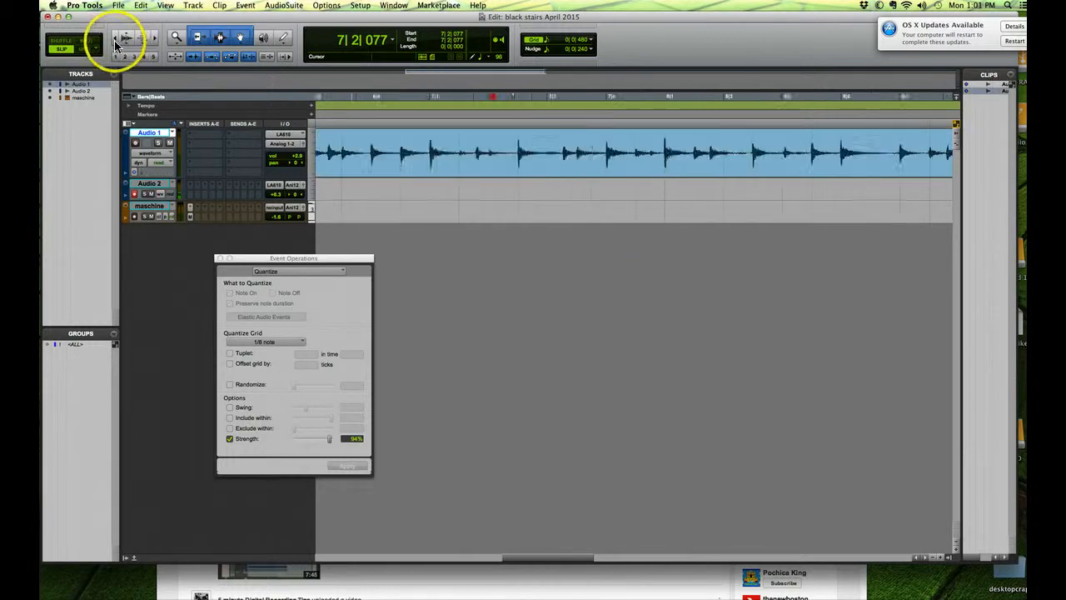
{"action": "left_click", "coordinate": [122, 38]}
{"action": "left_click", "coordinate": [122, 38]}
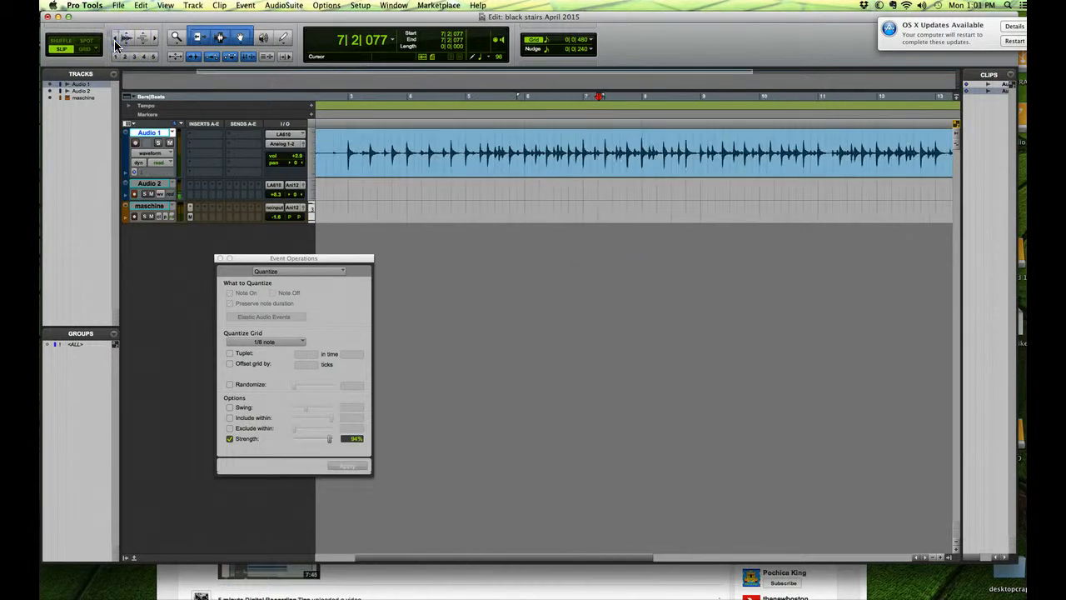
{"action": "left_click", "coordinate": [343, 106]}
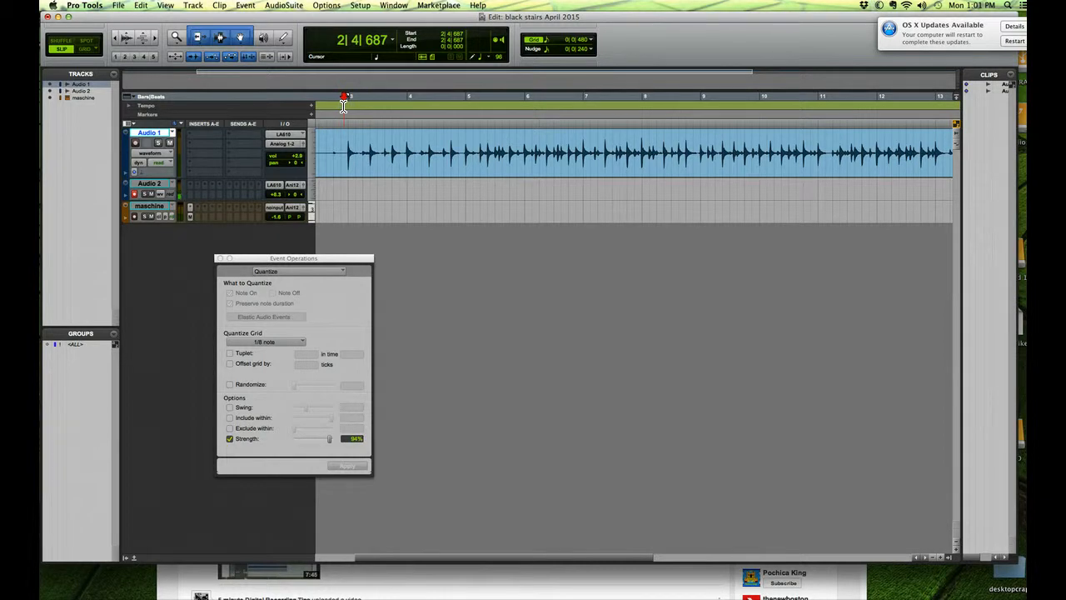
{"action": "key", "text": "space"}
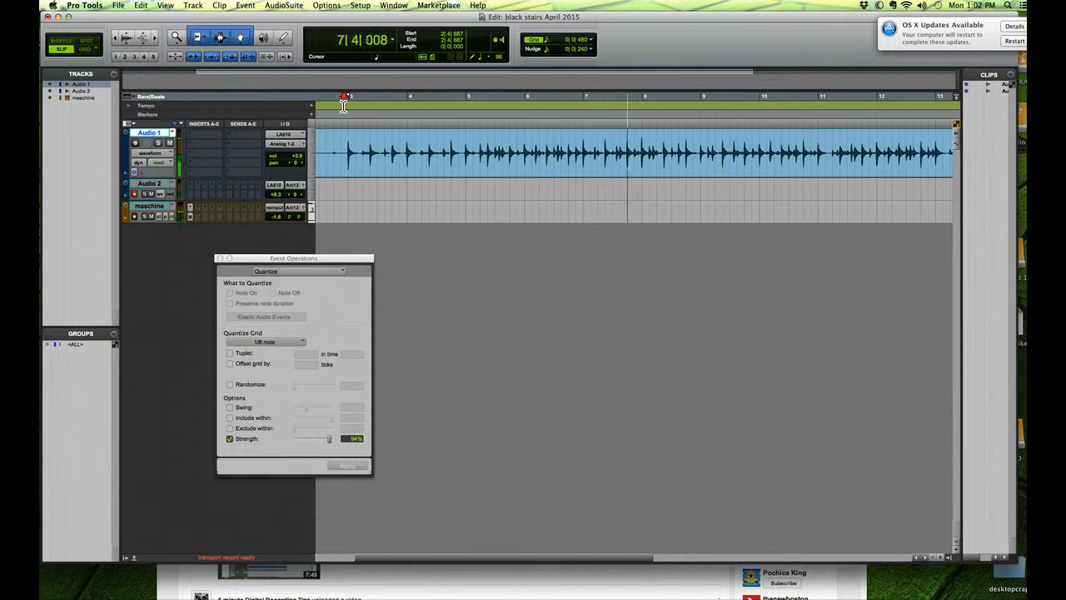
{"action": "key", "text": "space"}
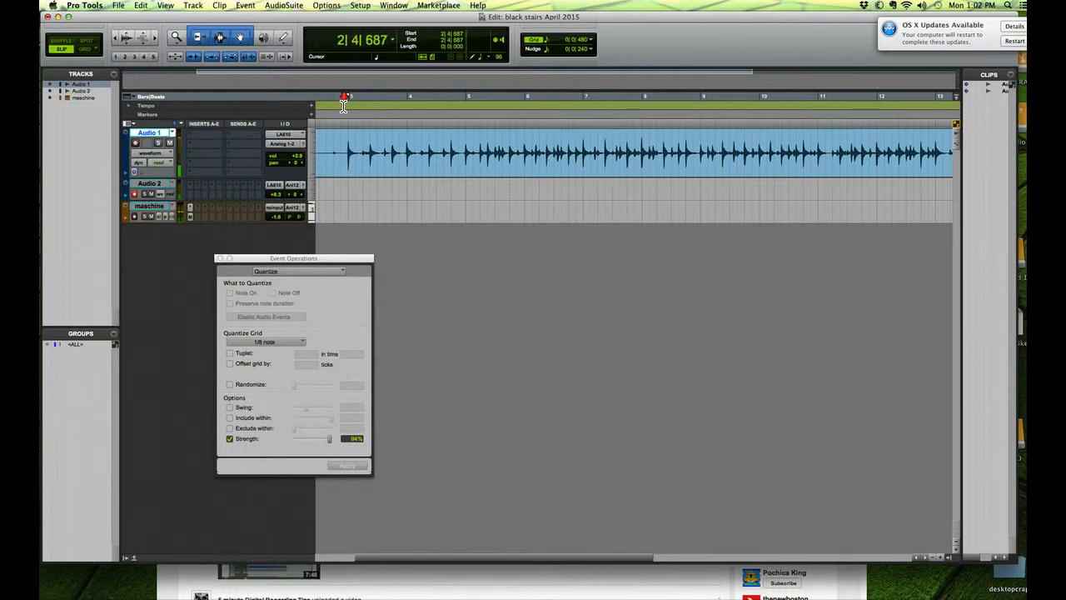
{"action": "left_click", "coordinate": [220, 259]}
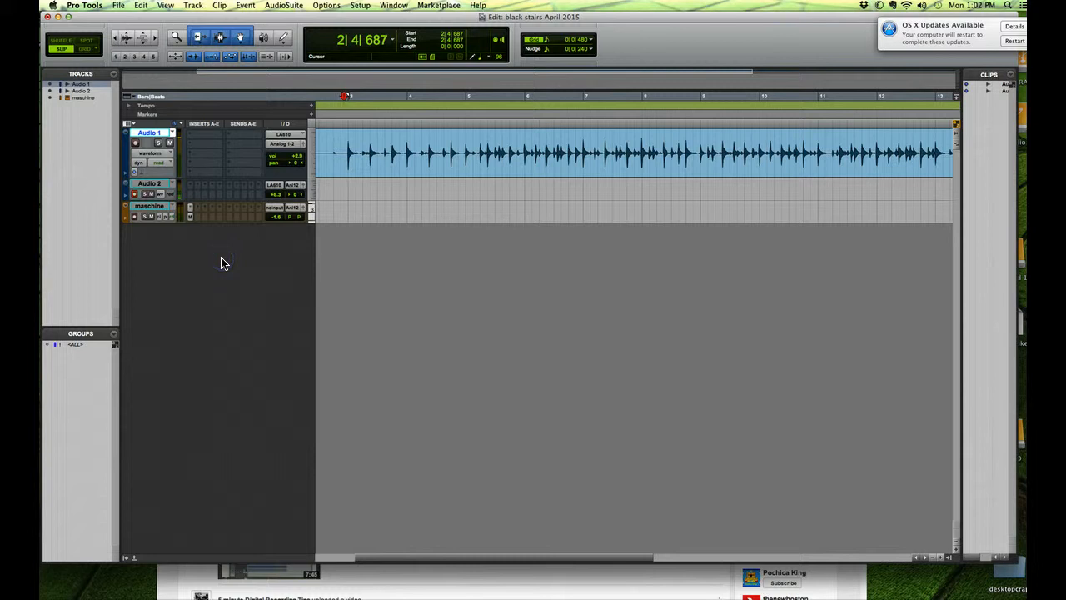